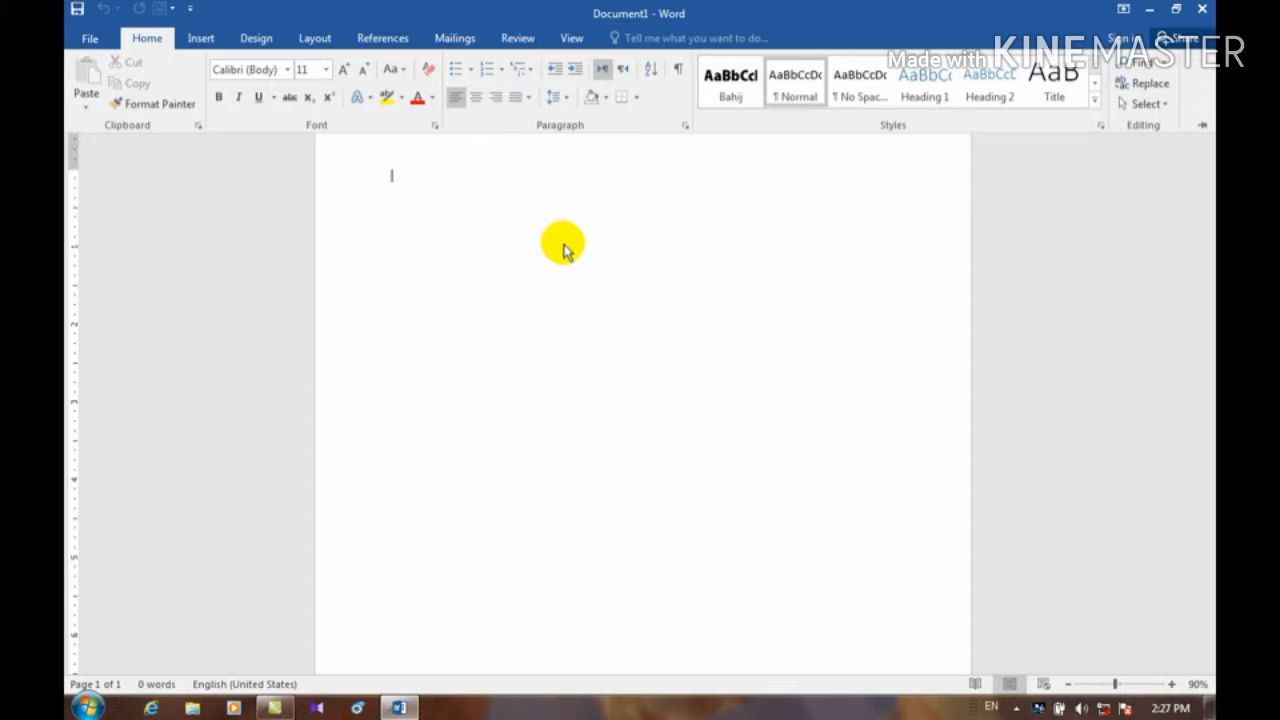
- Fill the blank document with sample paragraphs by entering the formula =rand()
{"action": "key", "text": "ctrl+F1"}
{"action": "type", "text": "."}
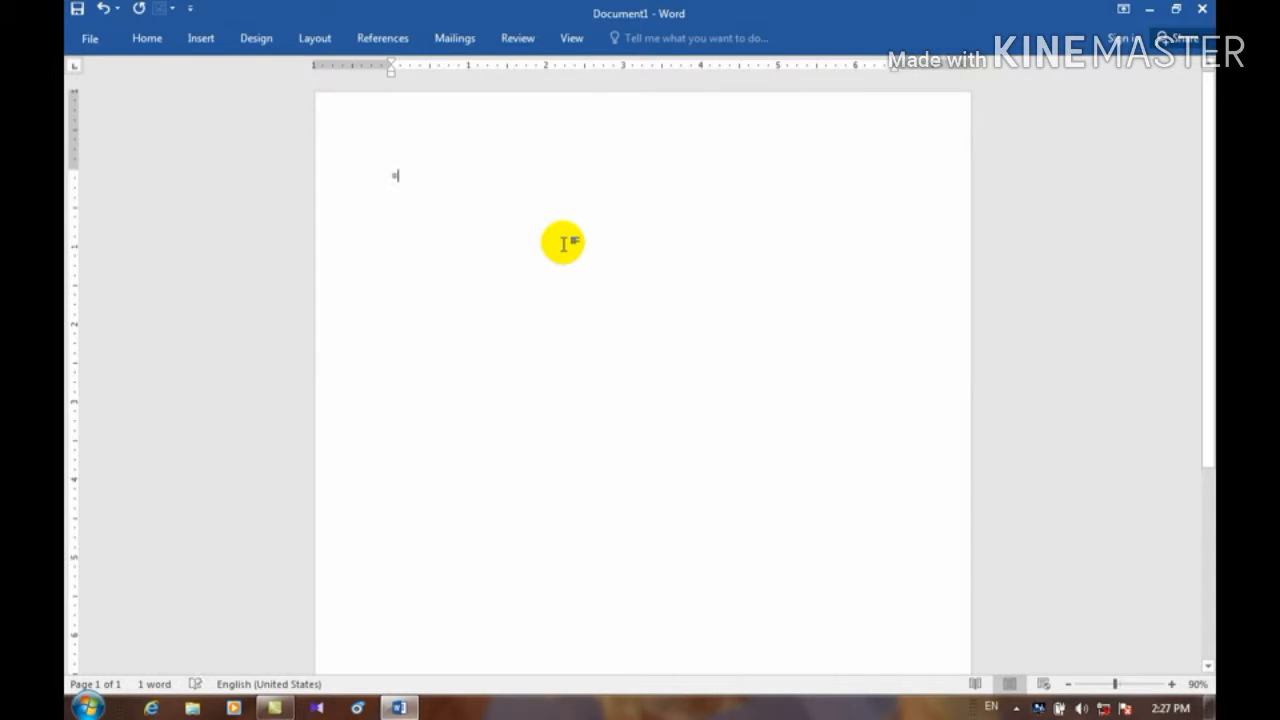
{"action": "type", "text": "."}
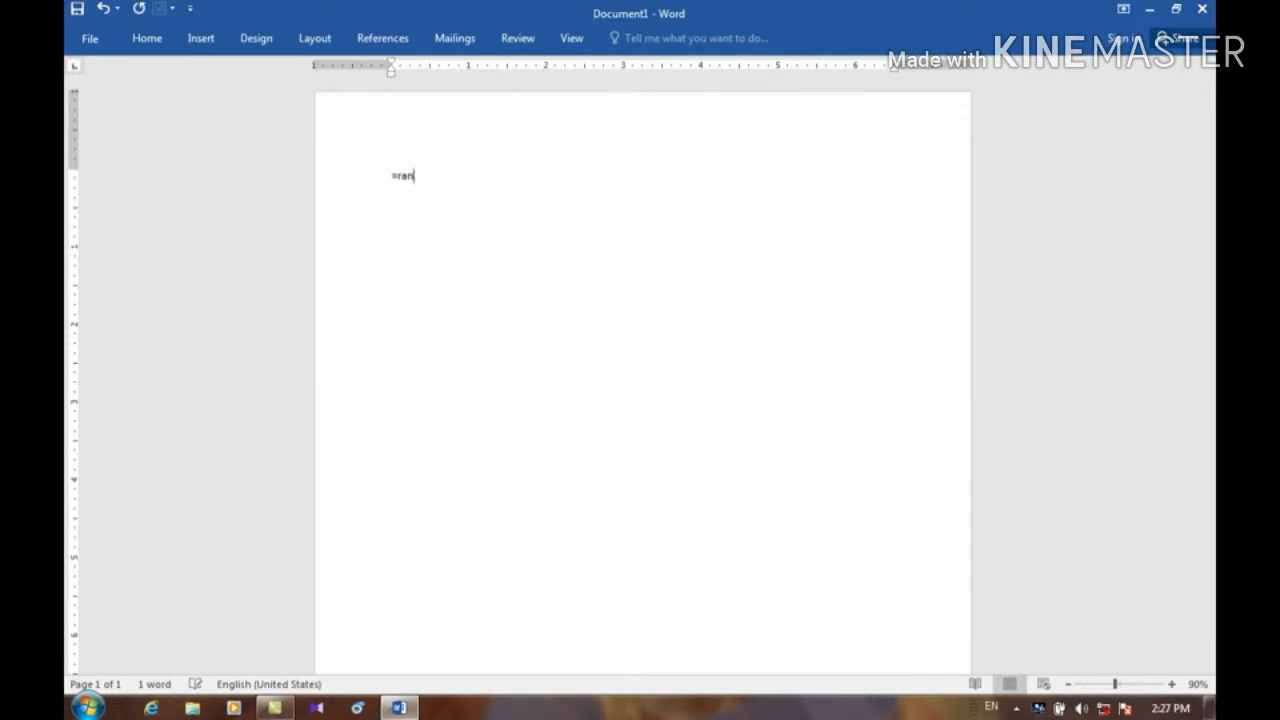
{"action": "key", "text": "Return"}
{"action": "type", "text": "("}
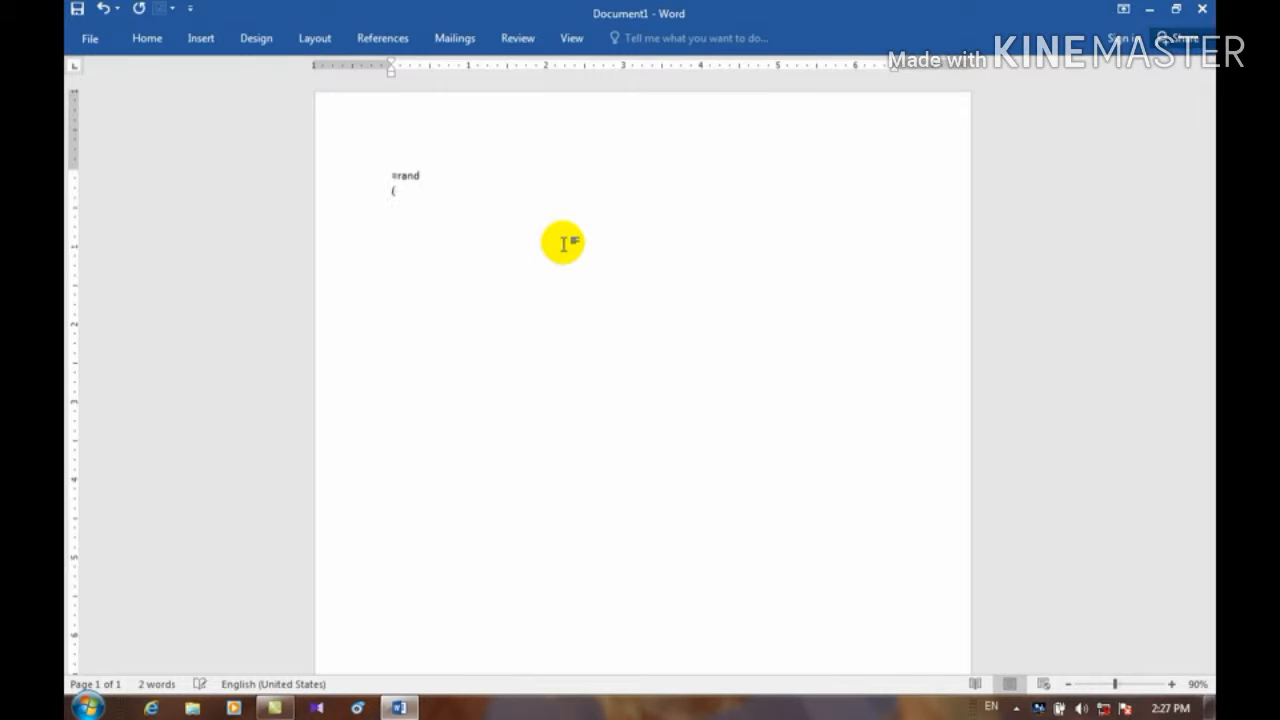
{"action": "key", "text": "BackSpace"}
{"action": "key", "text": "BackSpace"}
{"action": "type", "text": "()"}
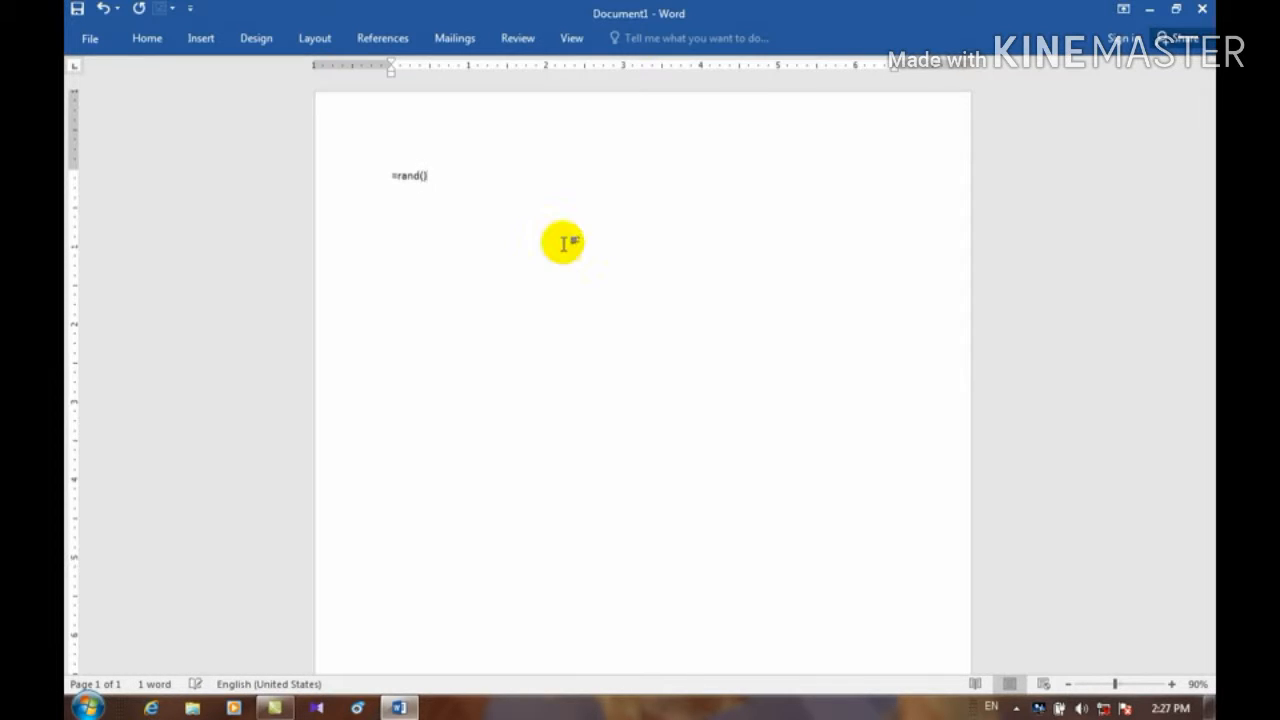
{"action": "key", "text": "Return"}
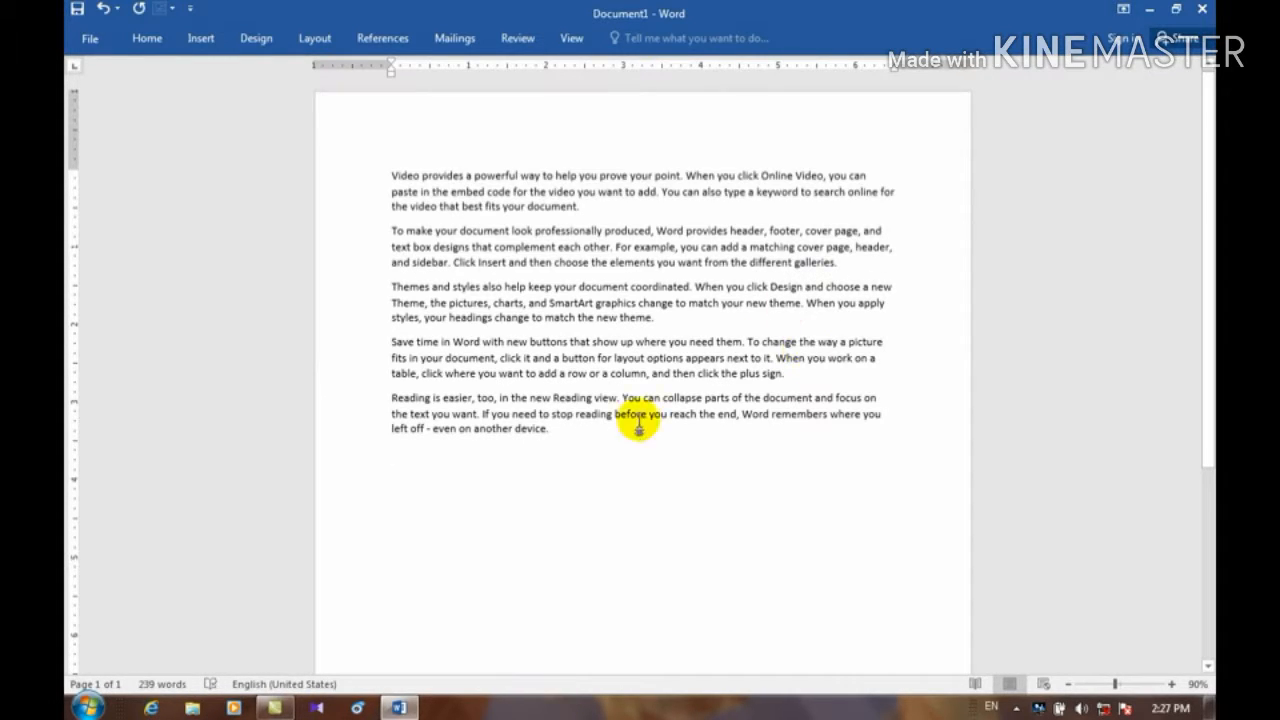
- Select the last paragraph, beginning "Reading is easier", and bring up the text formatting commands
{"action": "left_click_drag", "start_coordinate": [630, 490], "coordinate": [391, 397]}
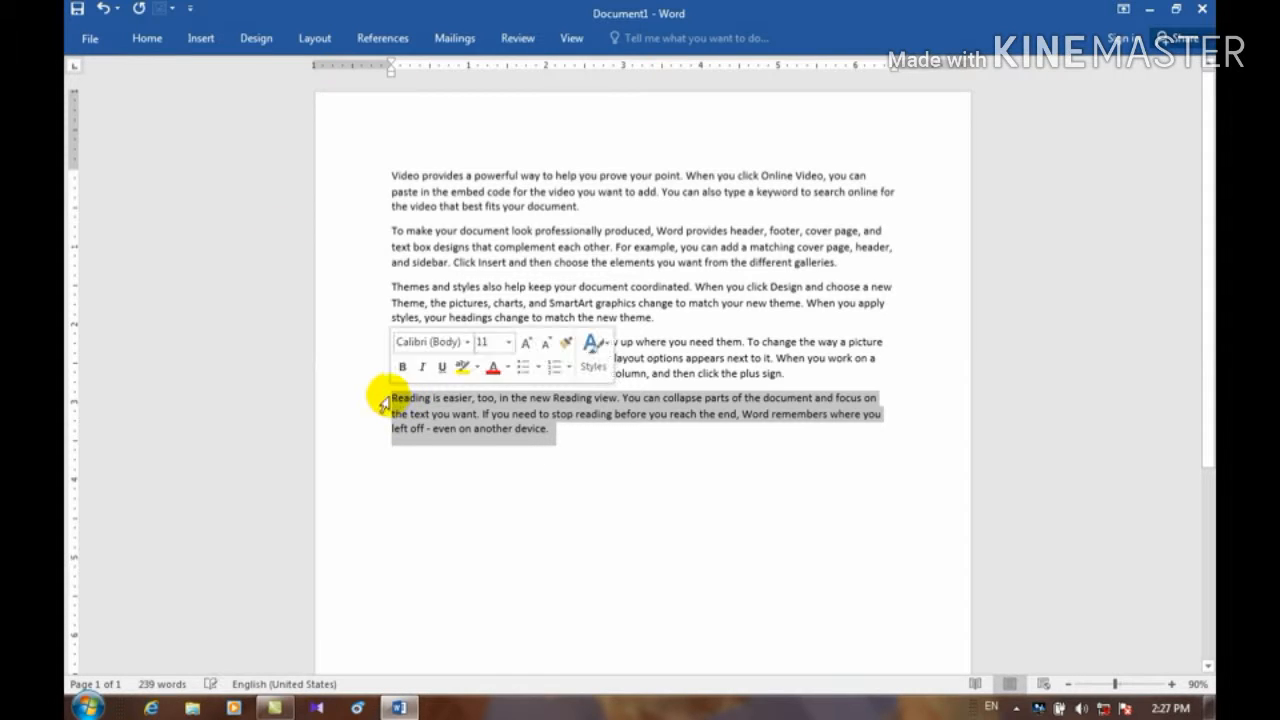
{"action": "left_click", "coordinate": [145, 38]}
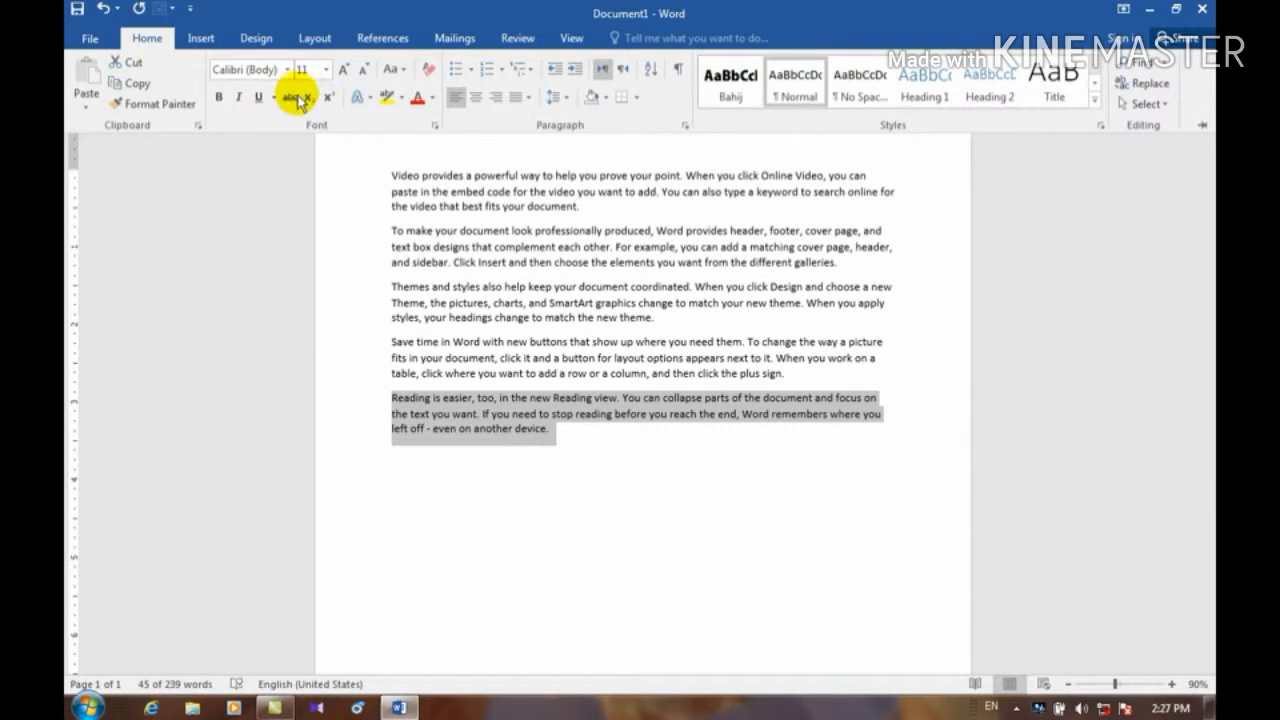
- Preview alternative fonts on the selected last paragraph without applying any of them
{"action": "left_click", "coordinate": [287, 69]}
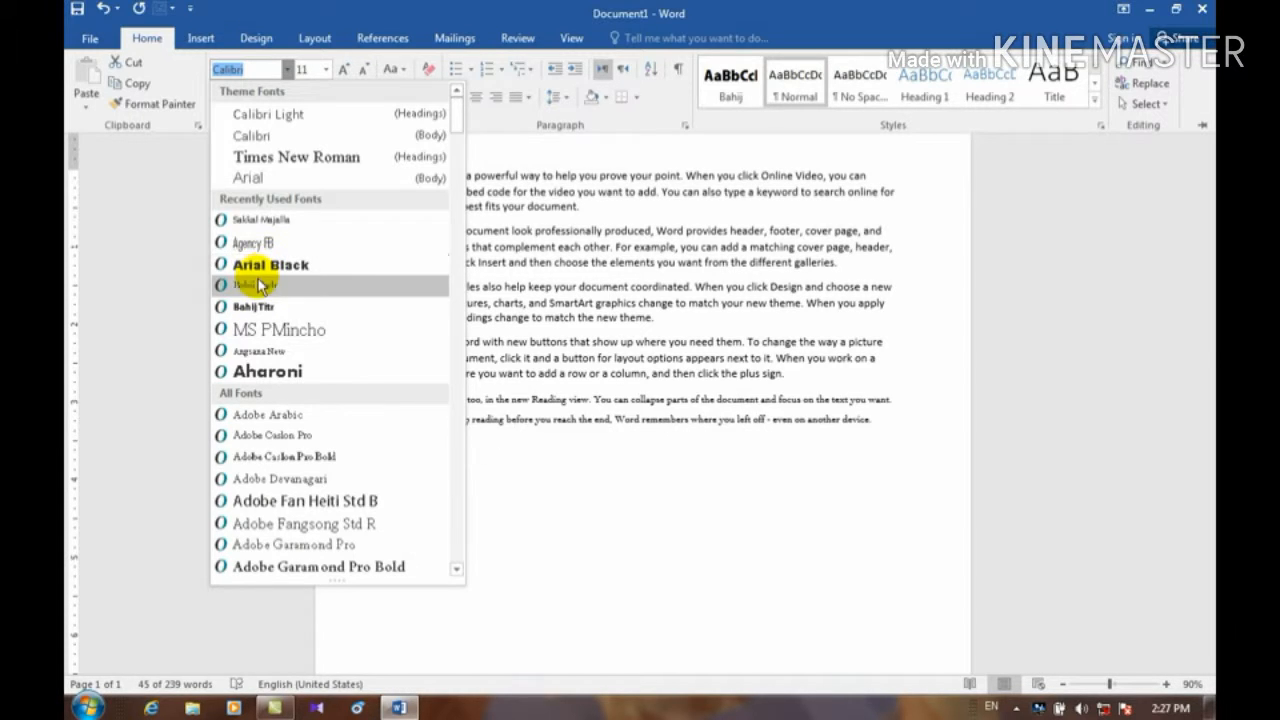
{"action": "key", "text": "Escape"}
{"action": "key", "text": "Escape"}
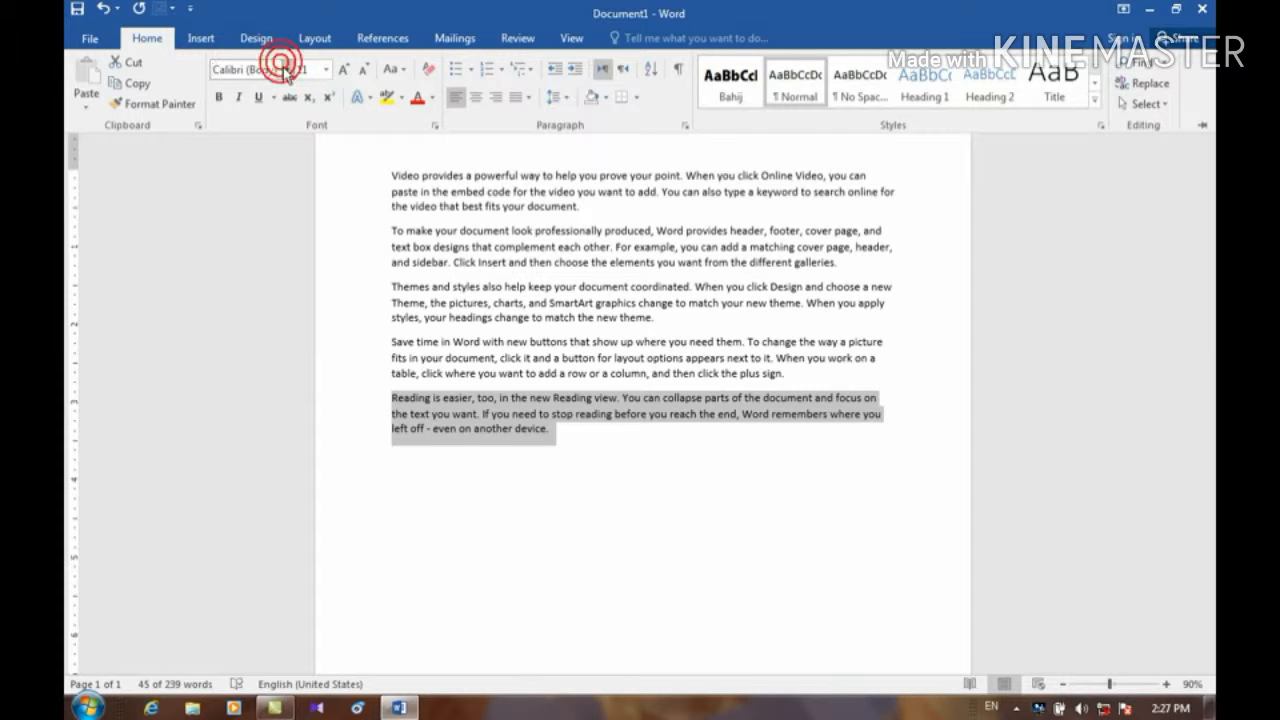
{"action": "left_click", "coordinate": [286, 69]}
{"action": "left_click", "coordinate": [286, 67]}
- Set the selected last paragraph's font size to 12, then reduce it by three steps with Shrink Font
{"action": "left_click", "coordinate": [326, 69]}
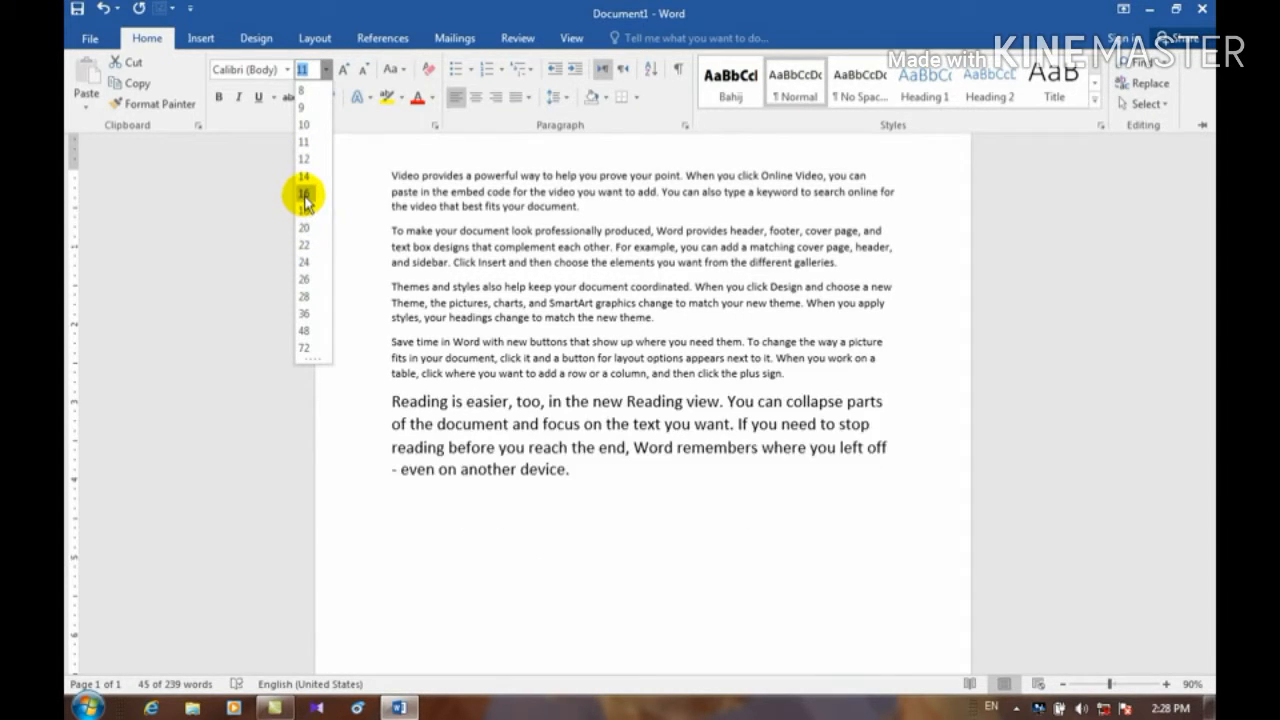
{"action": "left_click", "coordinate": [303, 159]}
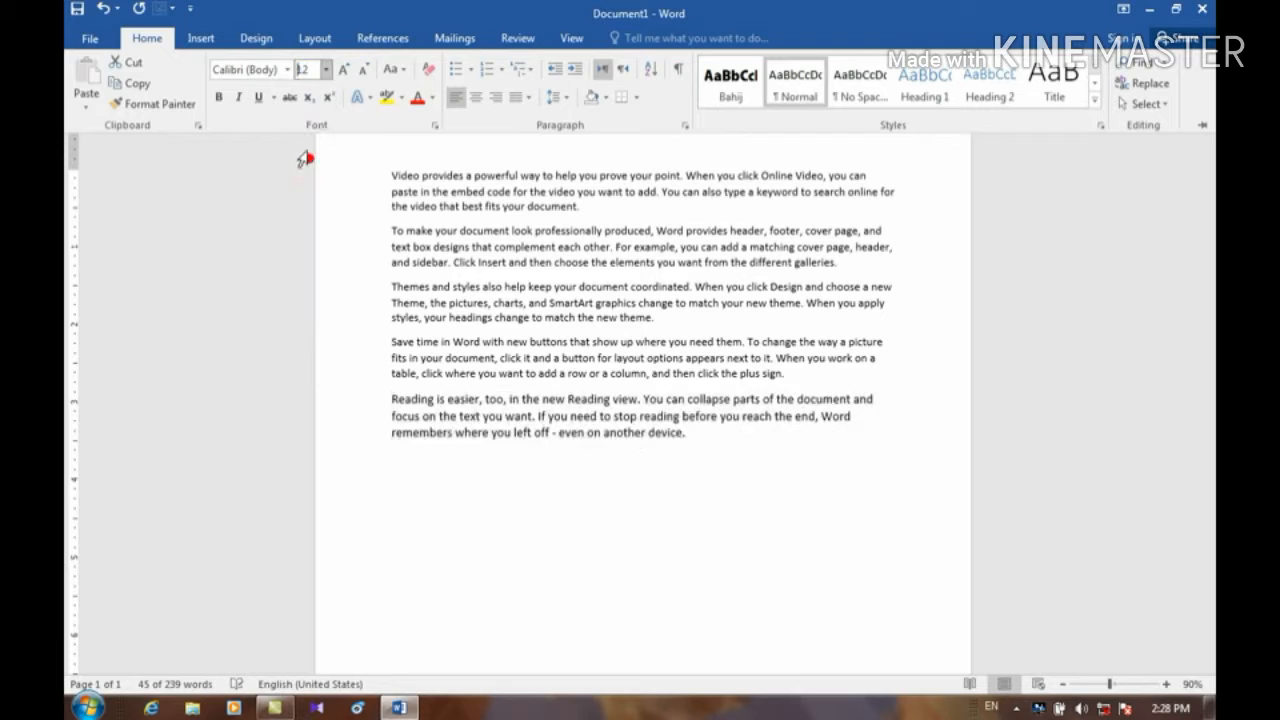
{"action": "left_click", "coordinate": [359, 76]}
{"action": "left_click", "coordinate": [361, 76]}
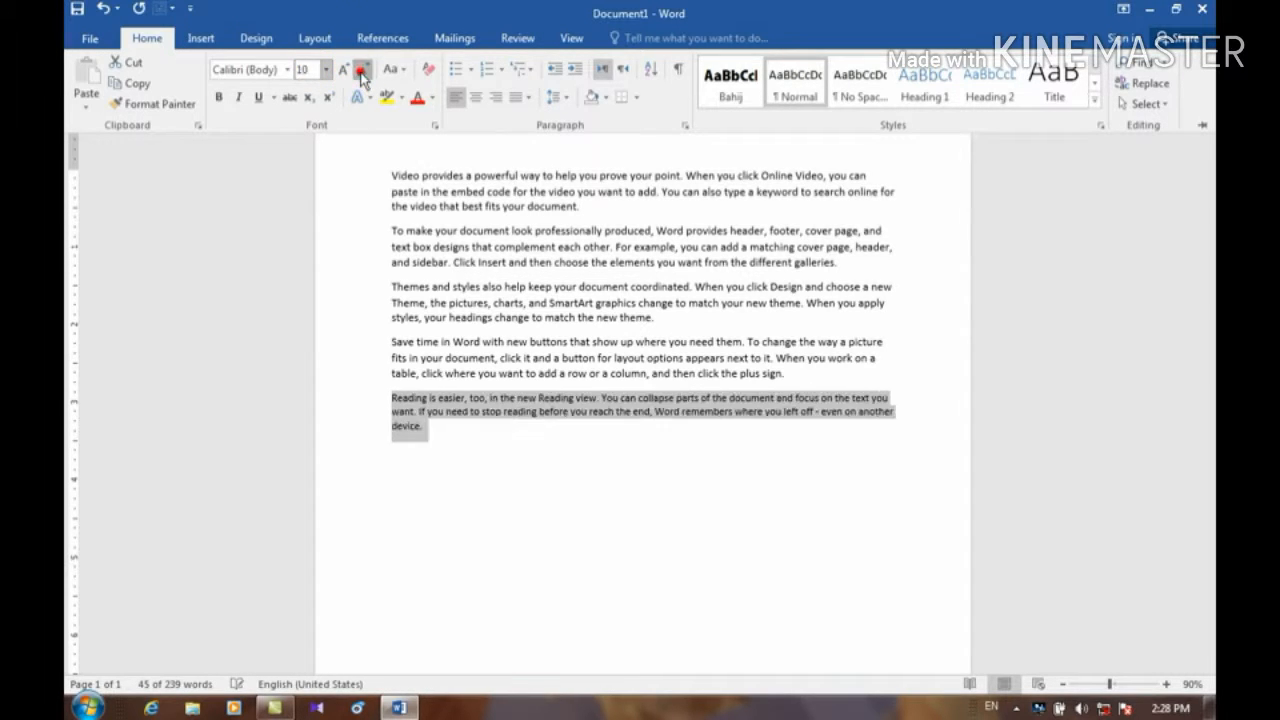
{"action": "left_click", "coordinate": [362, 77]}
- Enlarge the selected last paragraph's font size to 14 with Grow Font
{"action": "left_click", "coordinate": [342, 70]}
{"action": "left_click", "coordinate": [342, 70]}
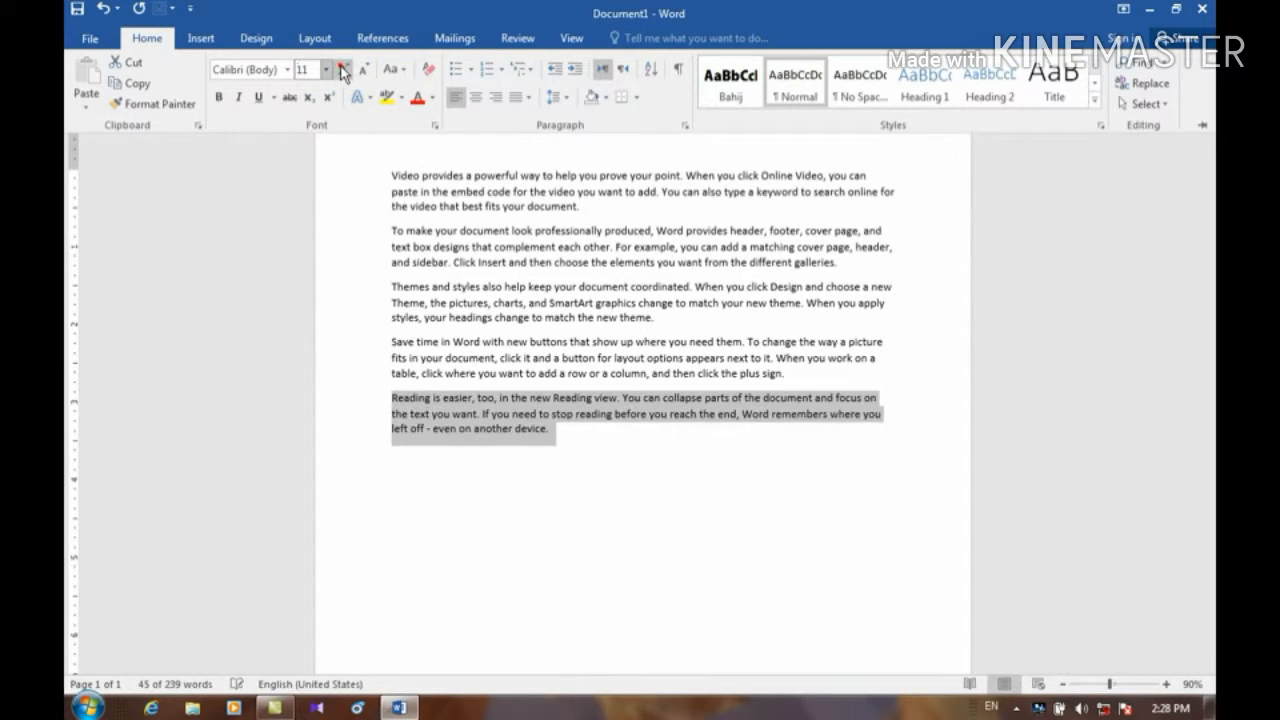
{"action": "left_click", "coordinate": [342, 70]}
{"action": "left_click", "coordinate": [342, 70]}
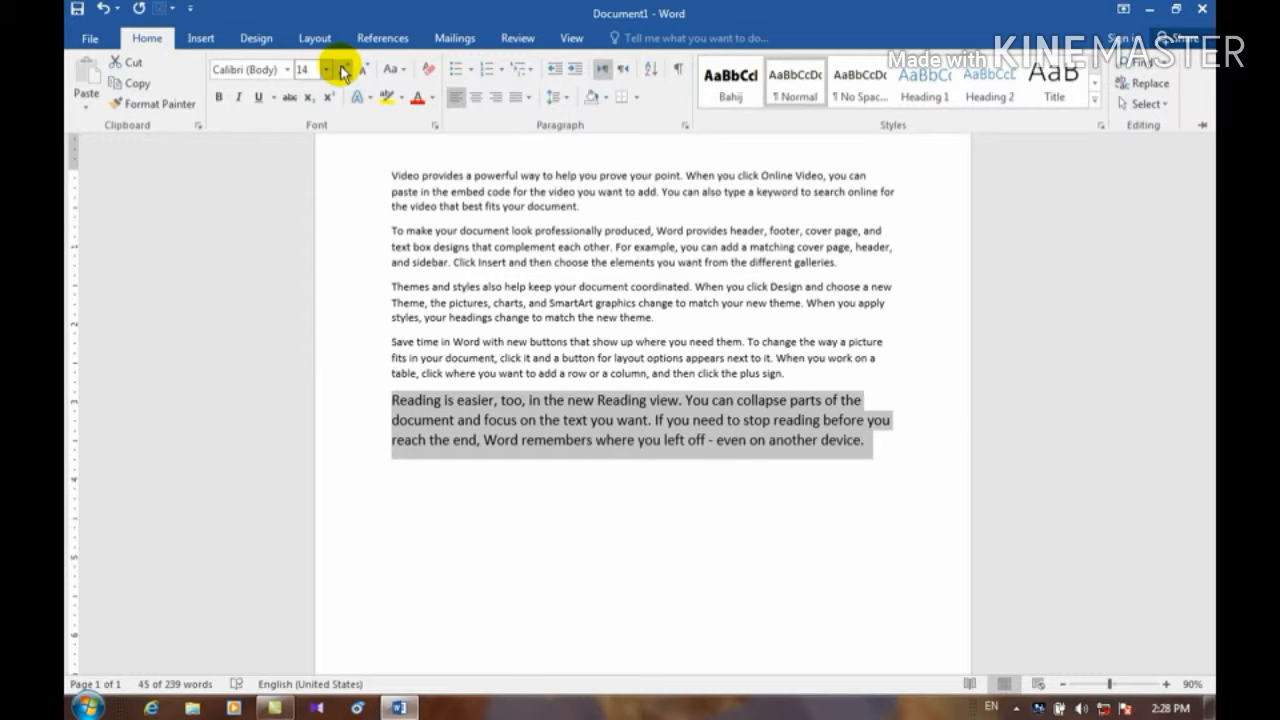
- Try bold and then italic on the selected last paragraph, removing each format again
{"action": "left_click", "coordinate": [216, 100]}
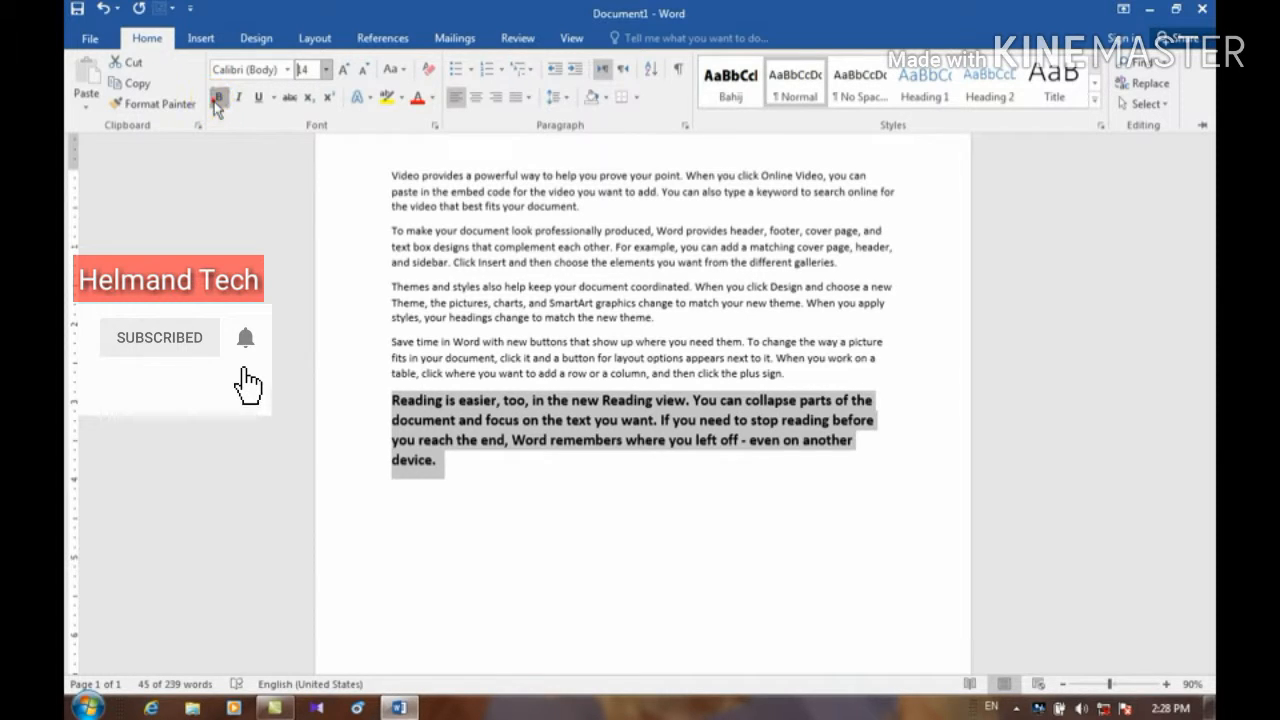
{"action": "left_click", "coordinate": [216, 100]}
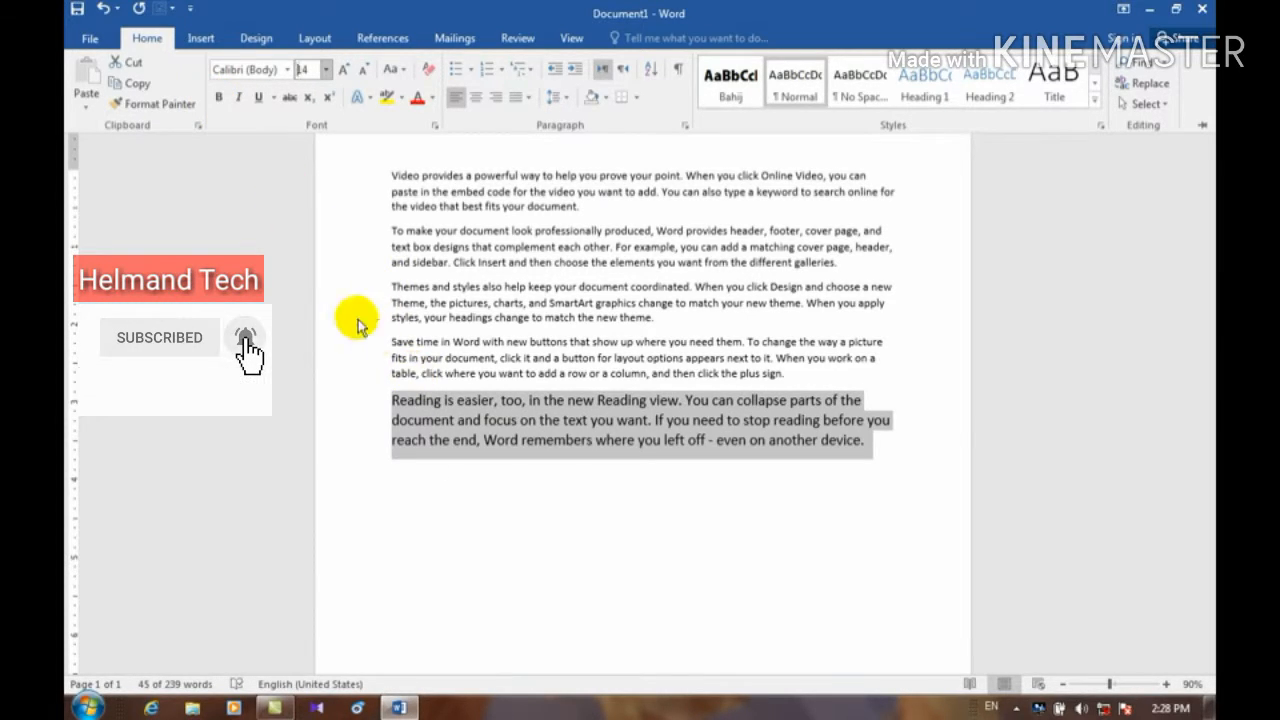
{"action": "left_click", "coordinate": [238, 98]}
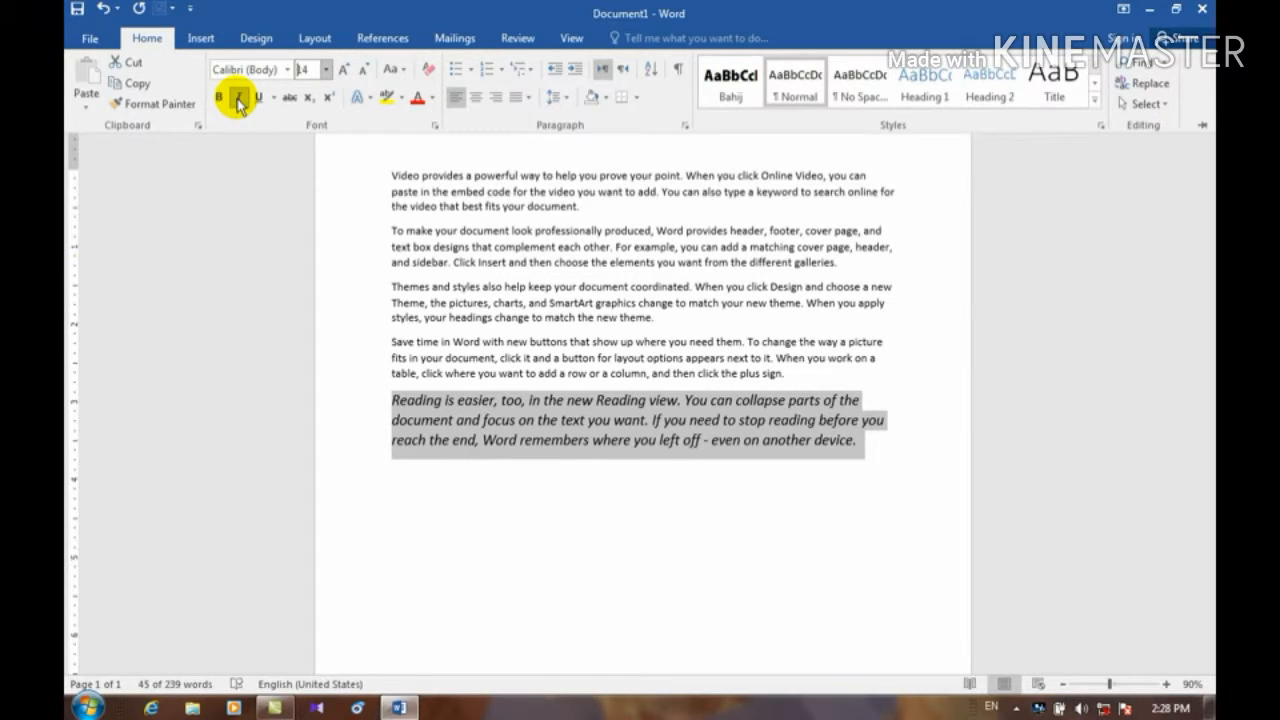
{"action": "left_click", "coordinate": [238, 98]}
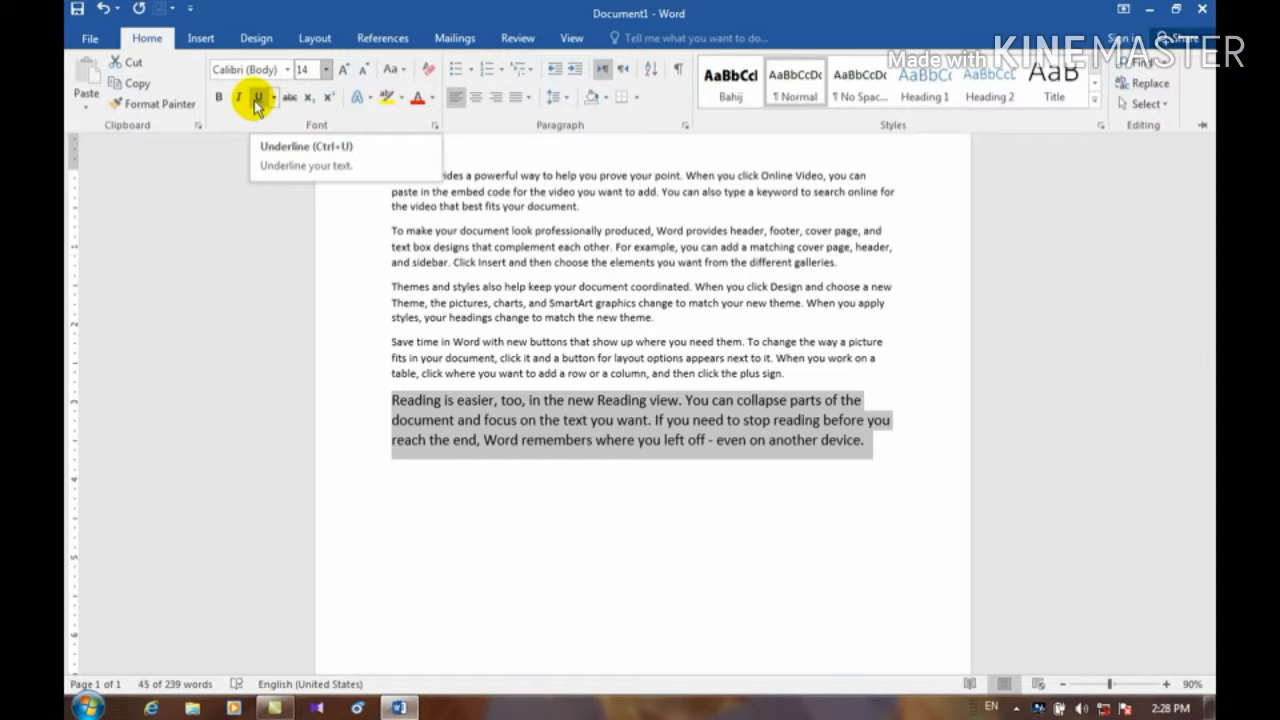
- Apply underline and strikethrough to the selected last paragraph, then collapse the ribbon
{"action": "left_click", "coordinate": [257, 99]}
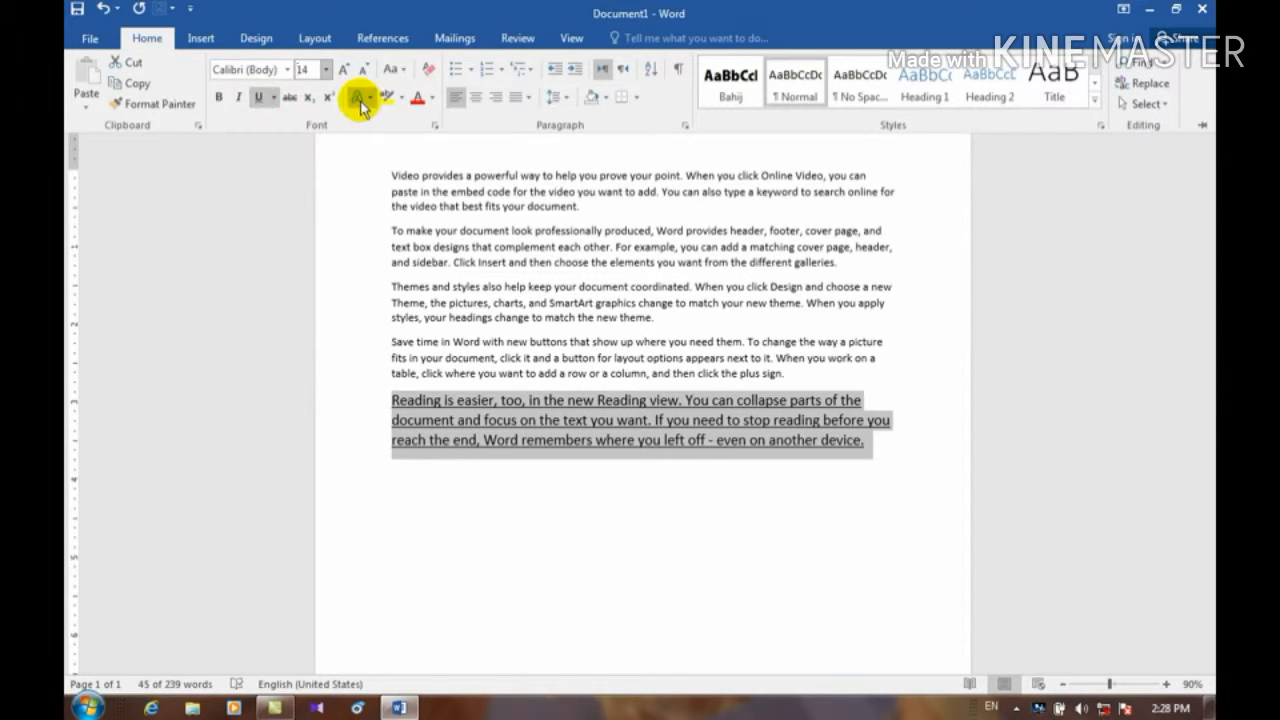
{"action": "left_click", "coordinate": [288, 98]}
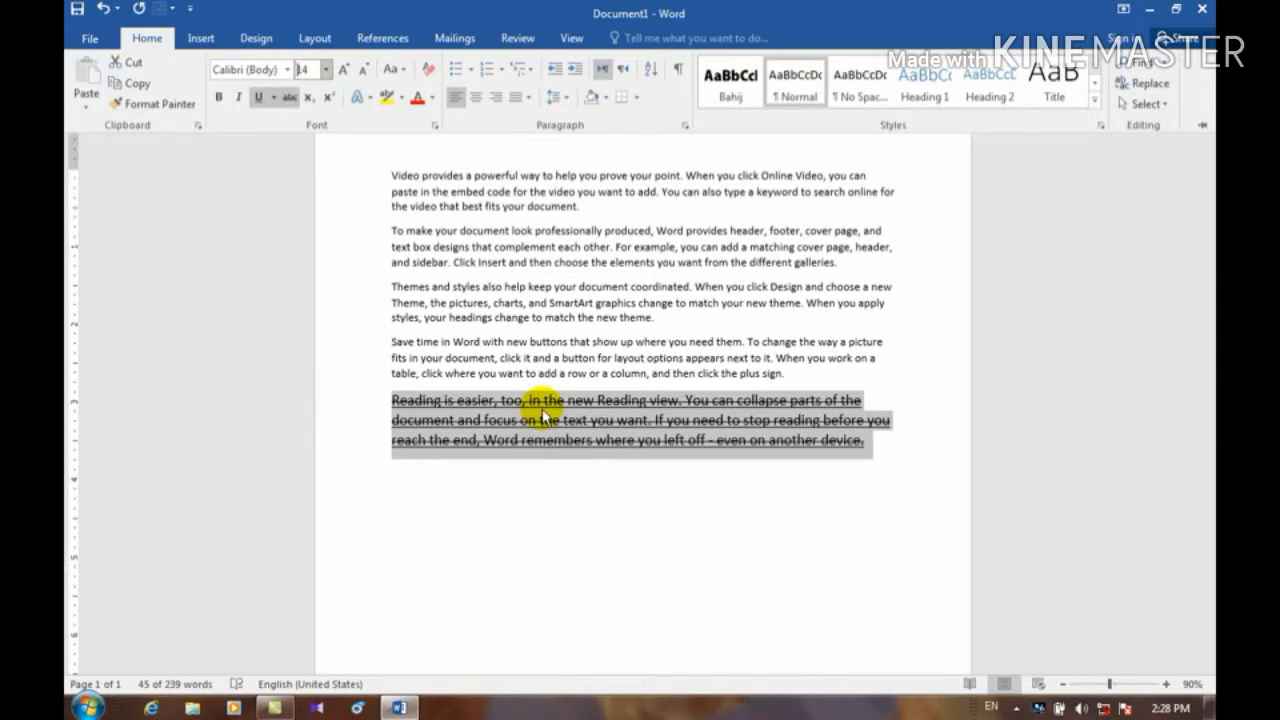
{"action": "key", "text": "ctrl+F1"}
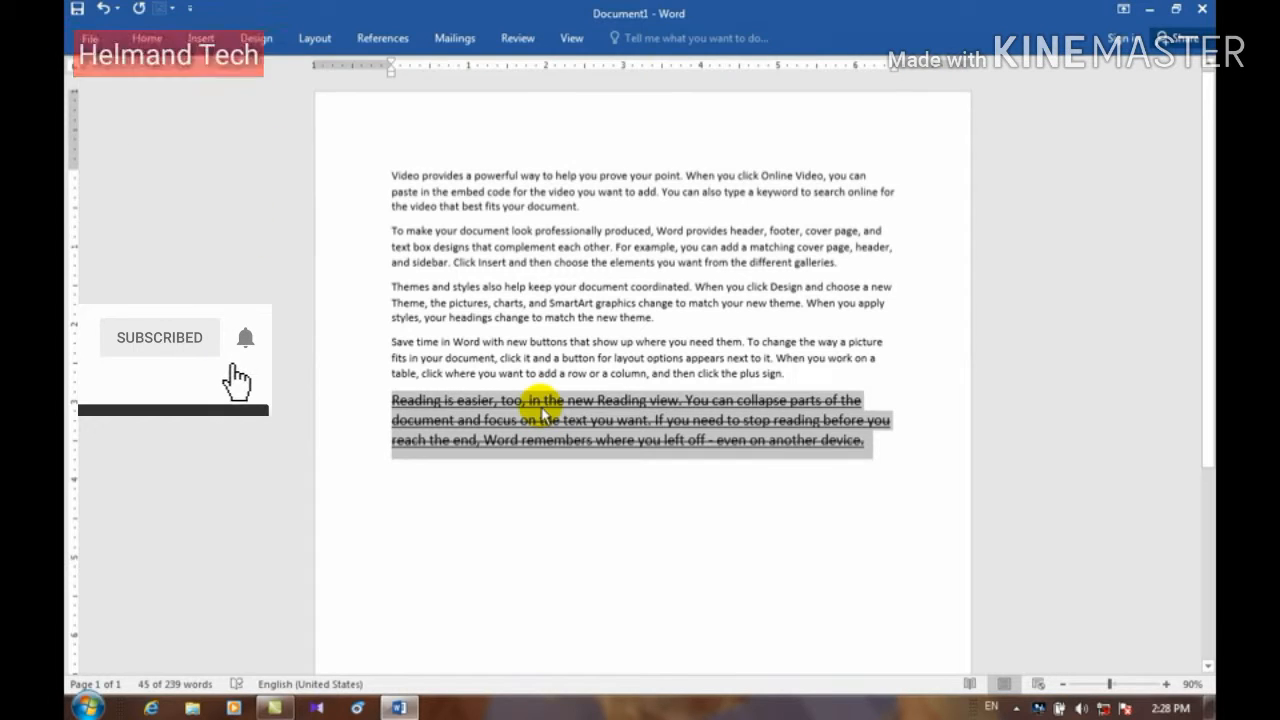
- Add a line below the struck-through paragraph containing 15o and 110, separated by spaces
{"action": "left_click", "coordinate": [503, 593]}
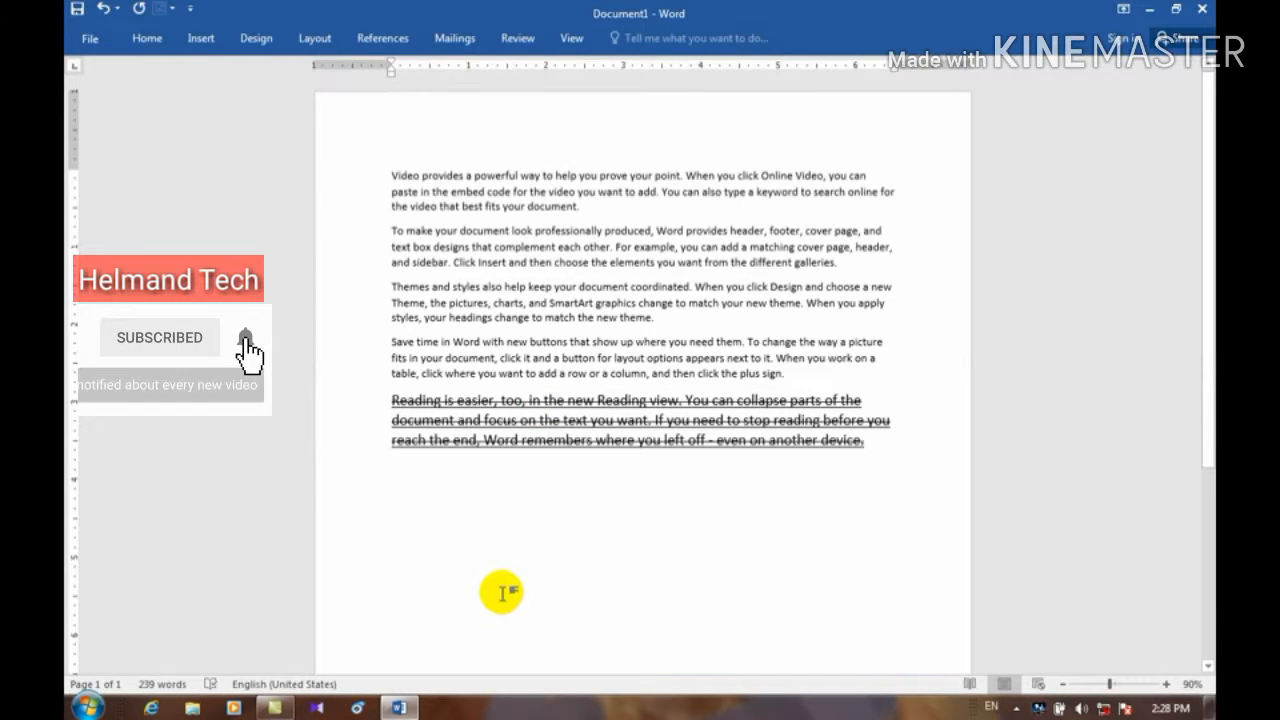
{"action": "key", "text": "Return"}
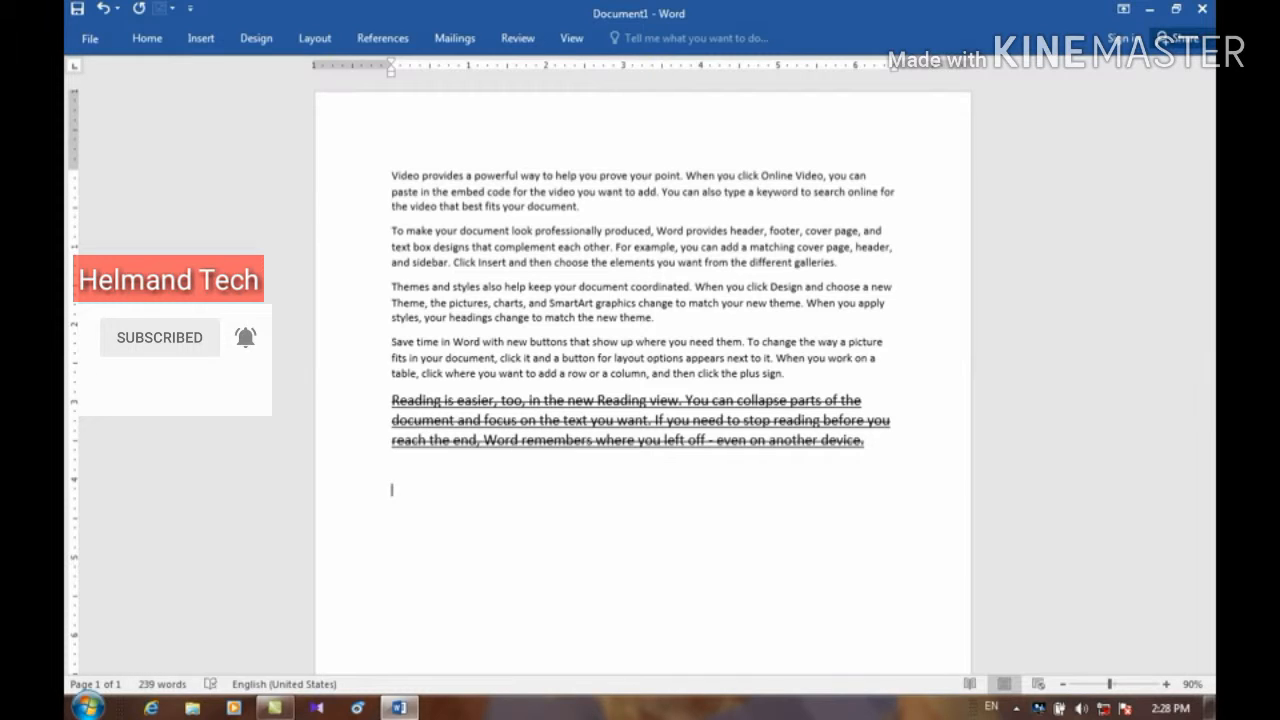
{"action": "type", "text": "15"}
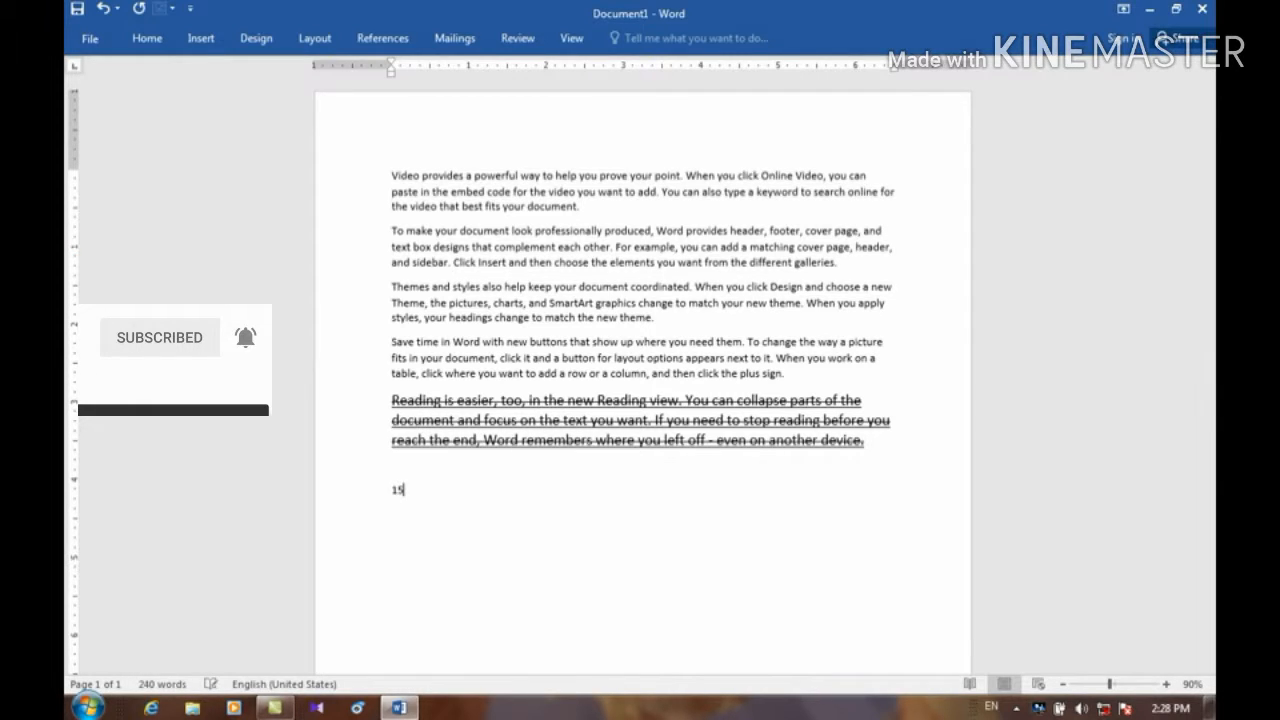
{"action": "type", "text": "o"}
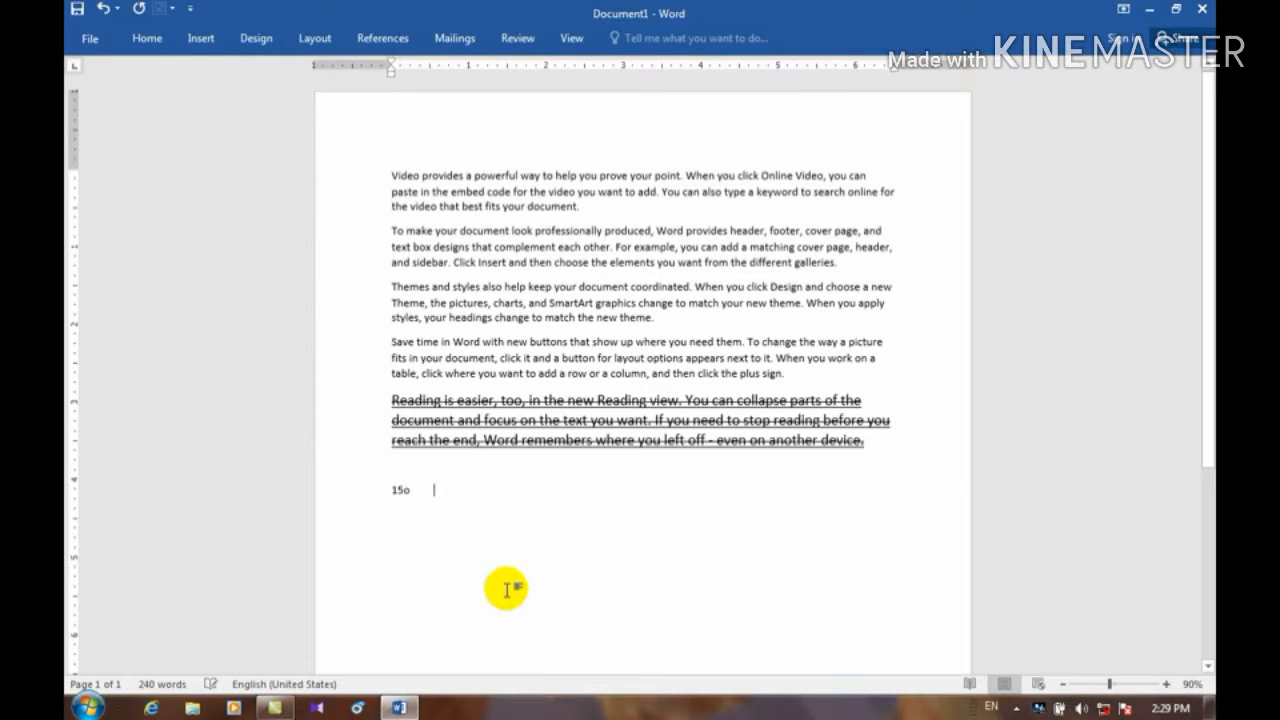
{"action": "type", "text": "0   110"}
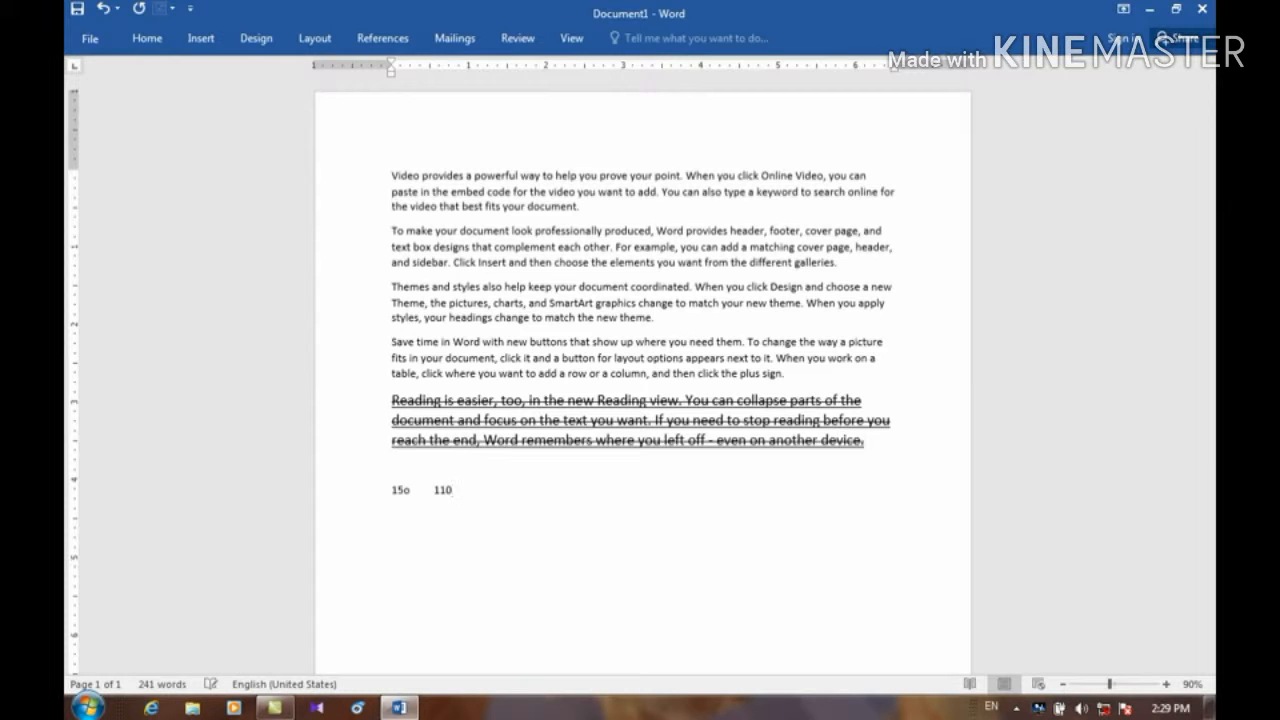
- Apply strikethrough to 15o in the bottom line, leaving the insertion point after 110
{"action": "left_click", "coordinate": [409, 491]}
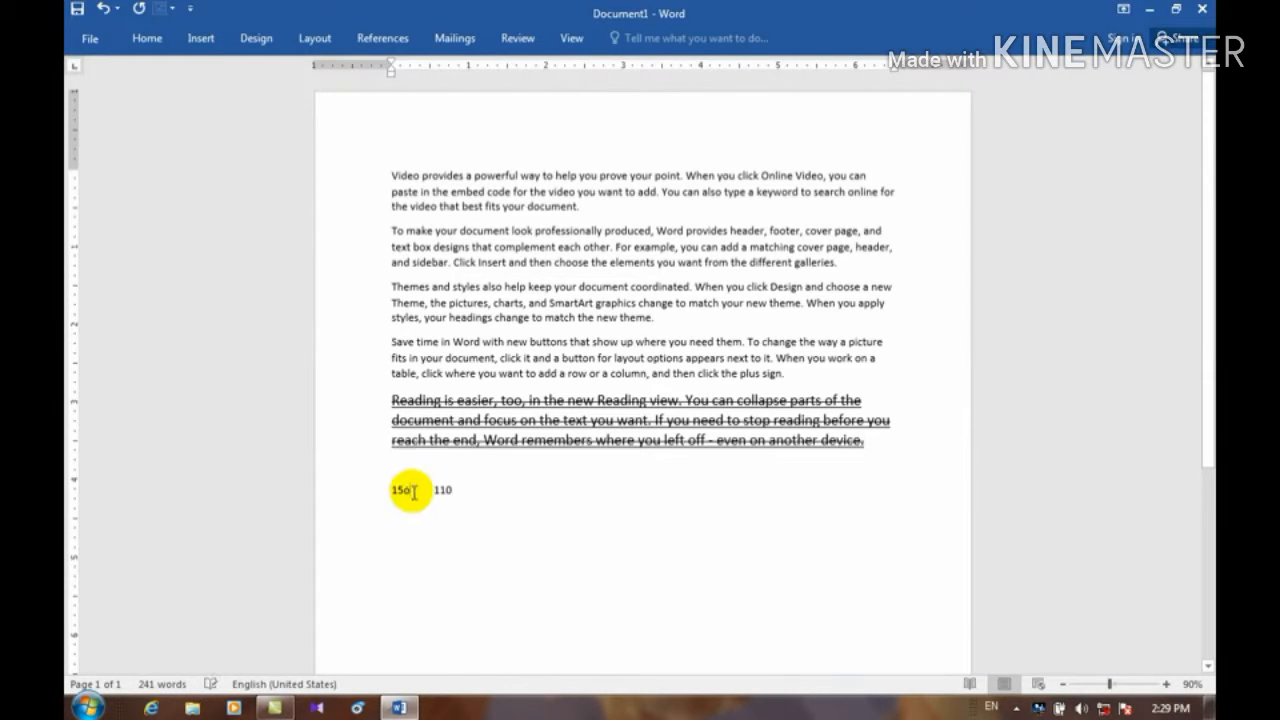
{"action": "left_click_drag", "start_coordinate": [413, 491], "coordinate": [391, 491]}
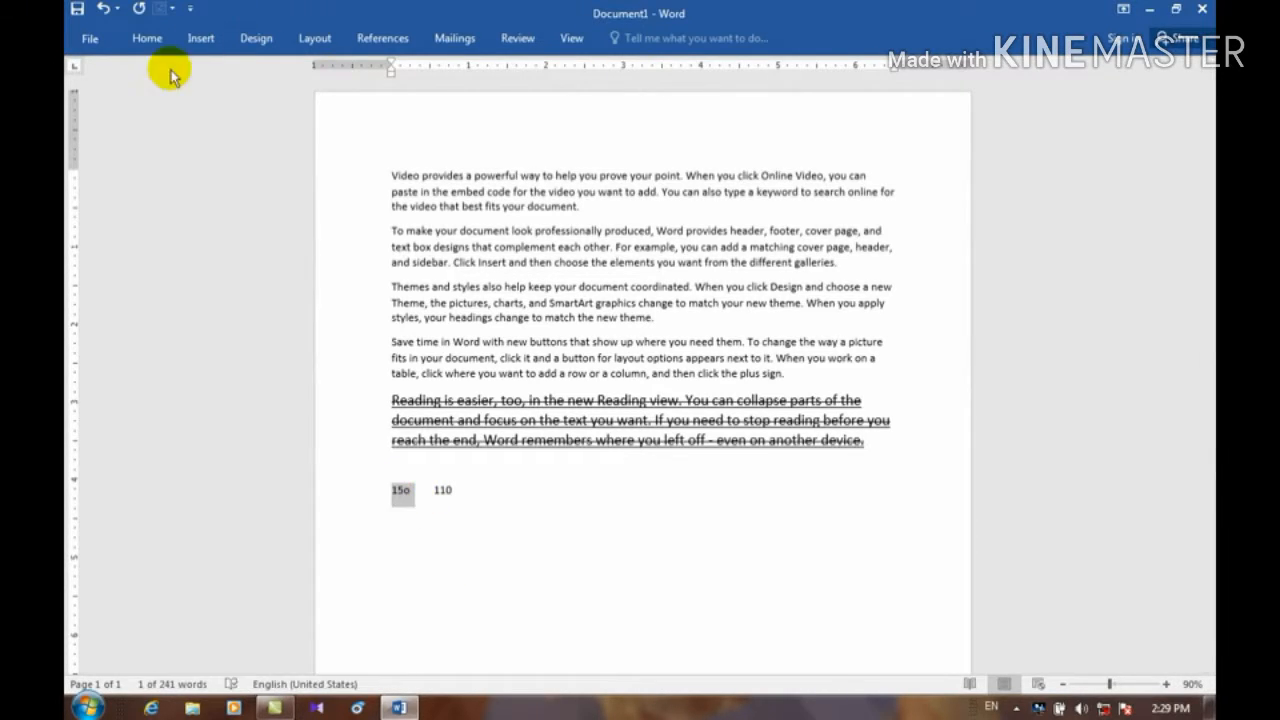
{"action": "left_click", "coordinate": [146, 40]}
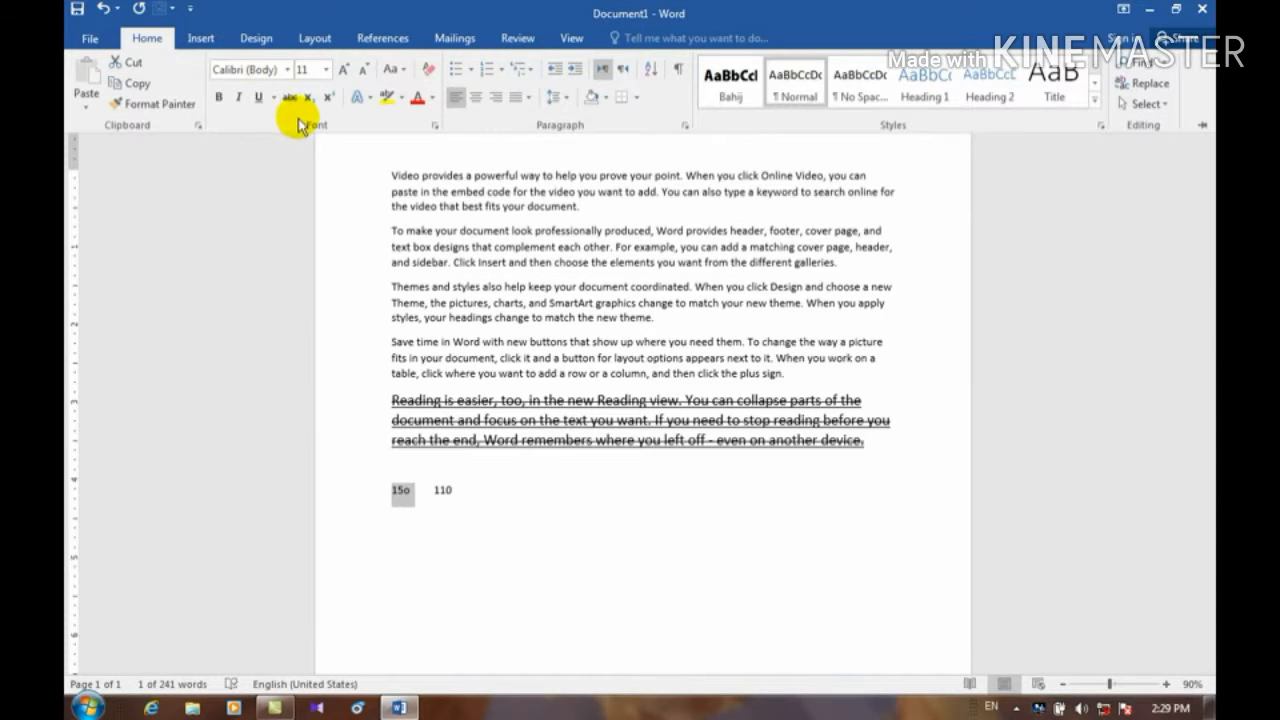
{"action": "left_click", "coordinate": [443, 495]}
{"action": "left_click", "coordinate": [401, 489]}
{"action": "left_click", "coordinate": [460, 490]}
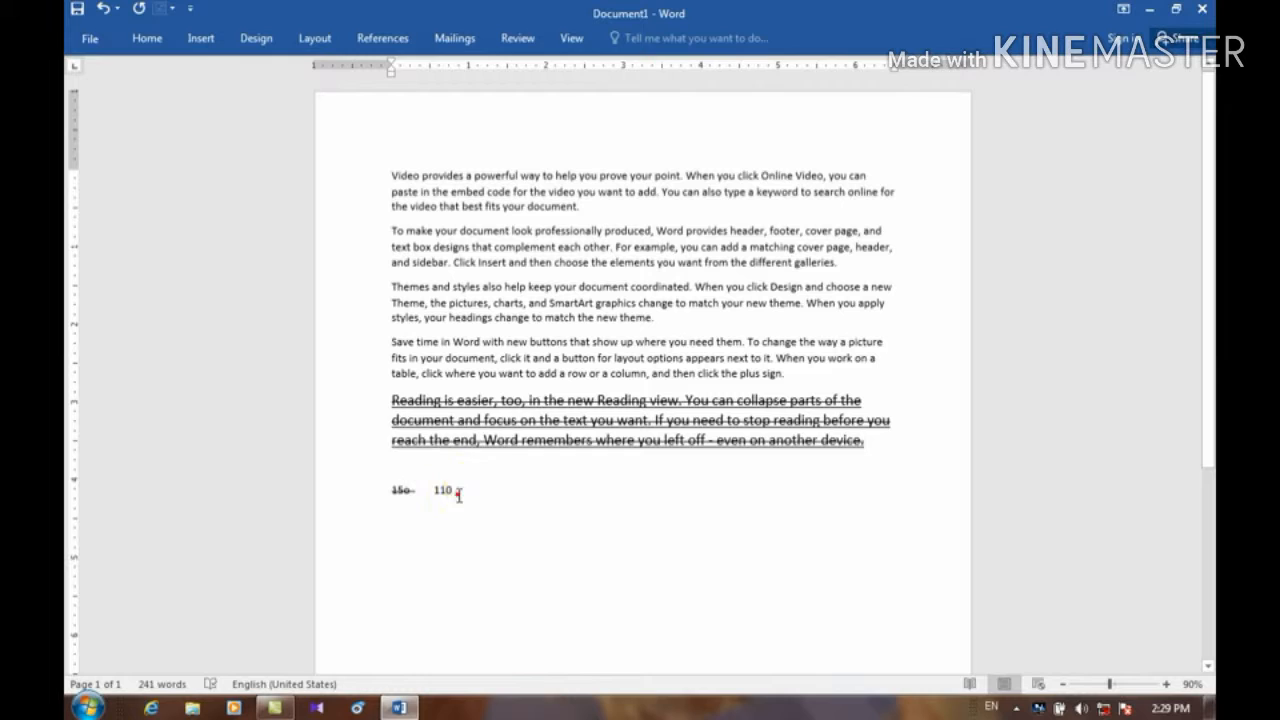
- Start a new line below the numbers, leaving a blank line between, and enter the text H2o
{"action": "left_click", "coordinate": [145, 38]}
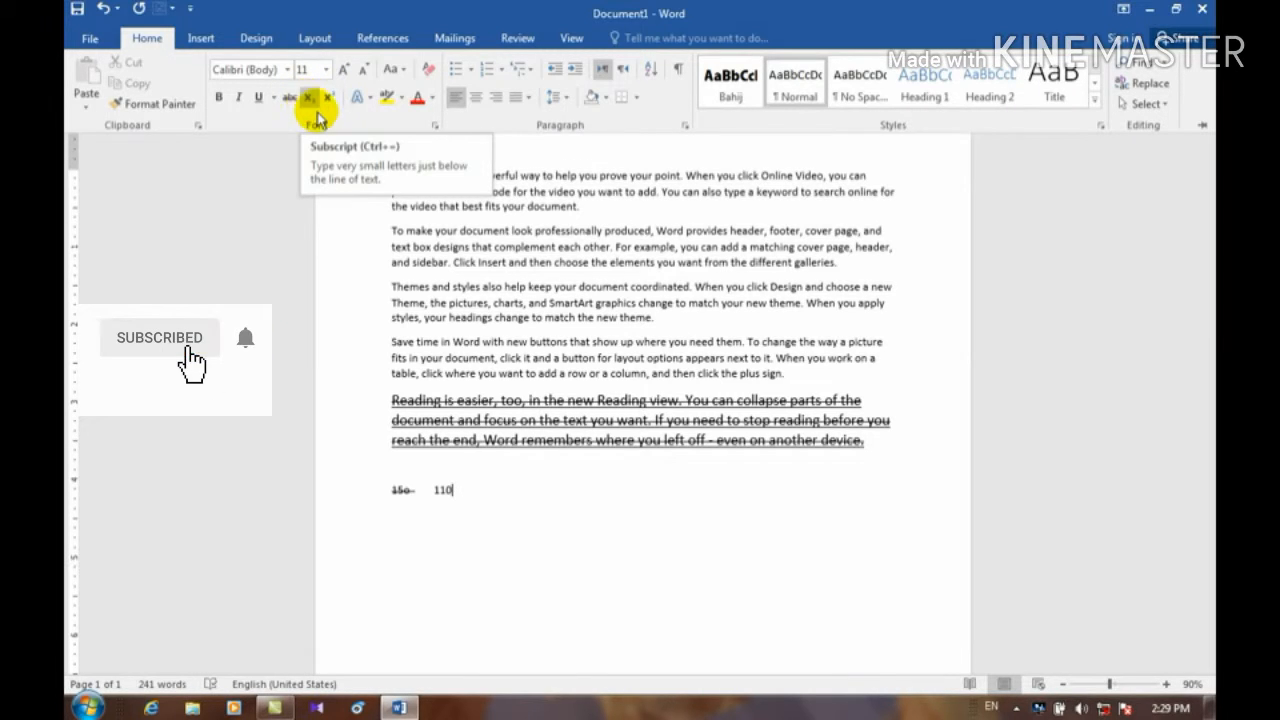
{"action": "left_click", "coordinate": [455, 490]}
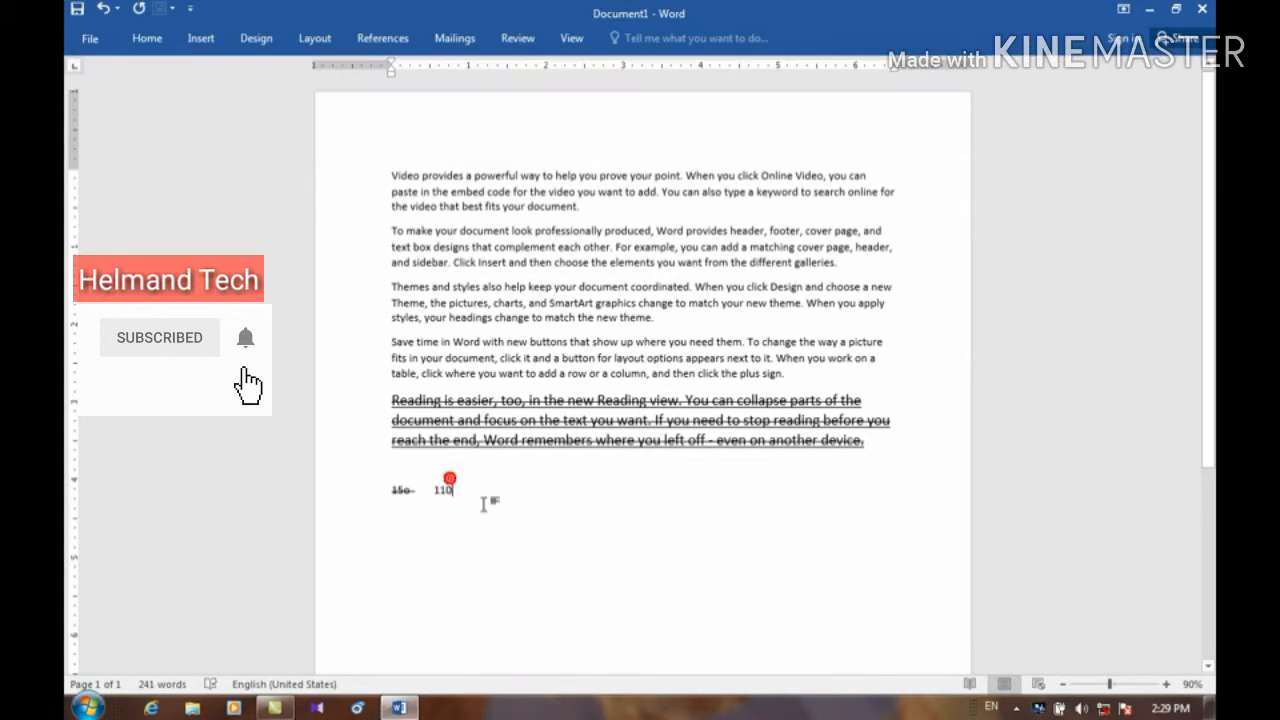
{"action": "key", "text": "Return"}
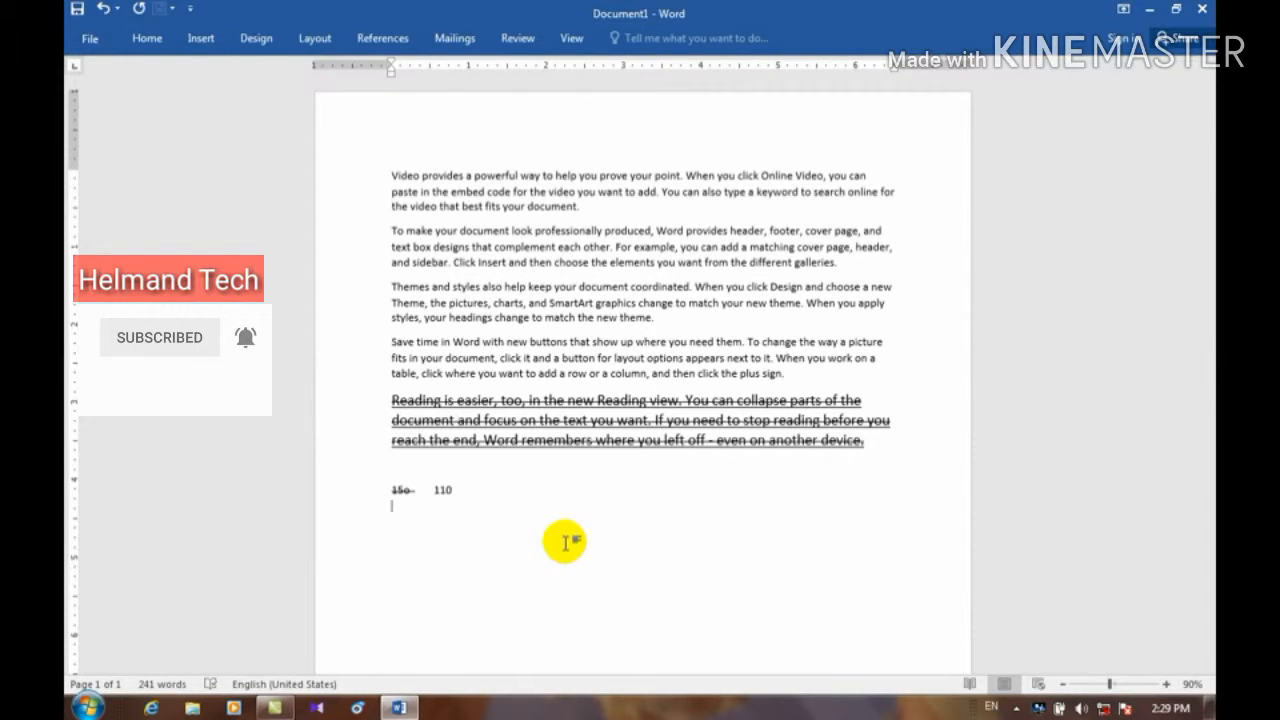
{"action": "left_click", "coordinate": [565, 541]}
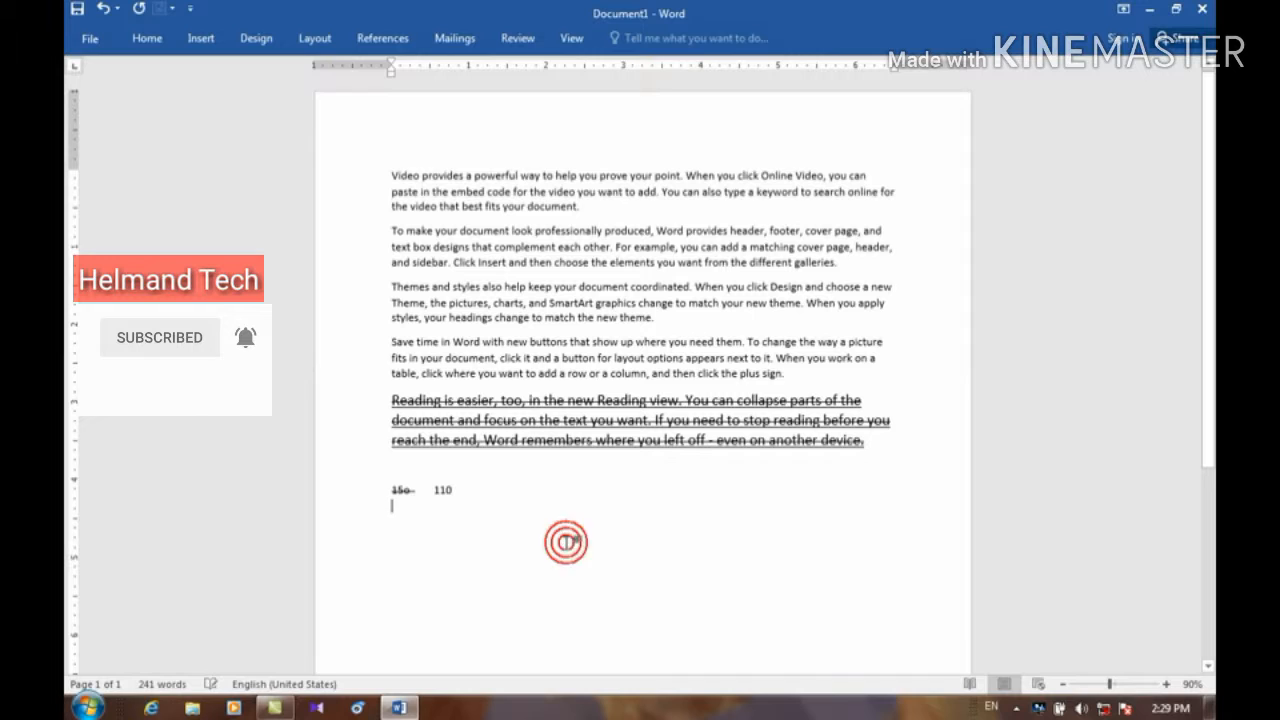
{"action": "key", "text": "Return"}
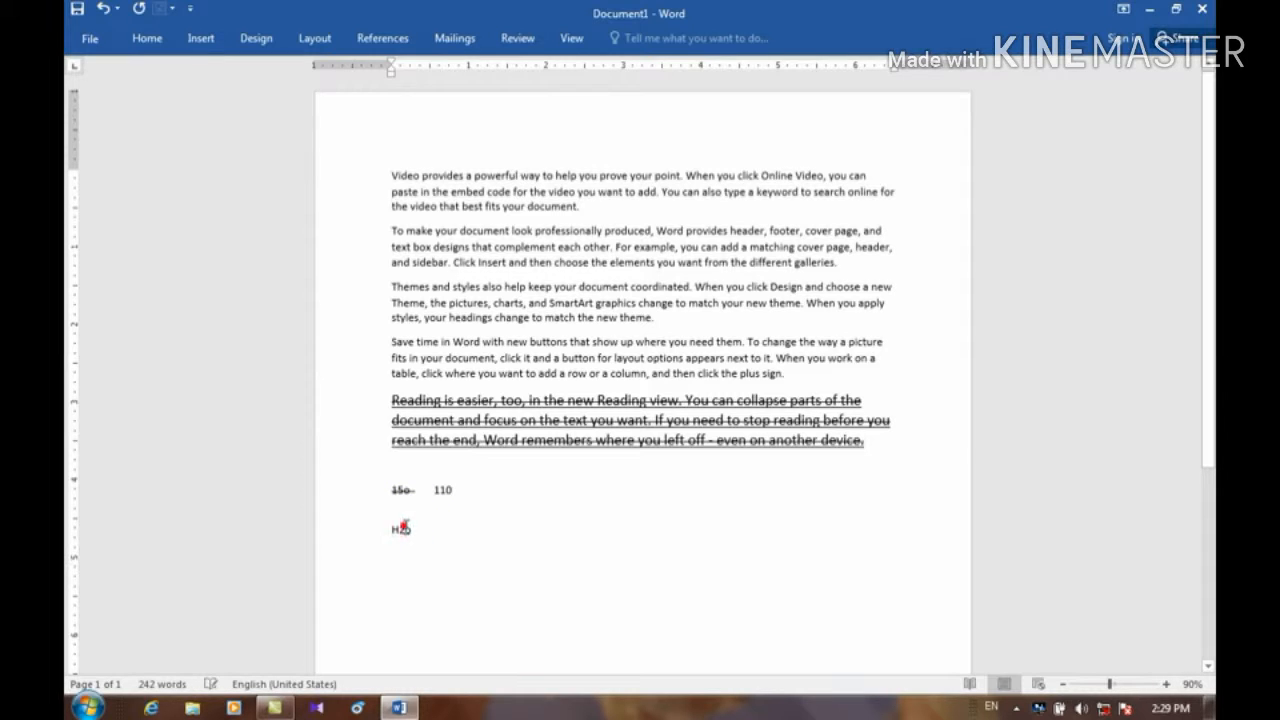
- Format the 2 in H2o as subscript, switch it to superscript, and collapse the ribbon
{"action": "double_click", "coordinate": [401, 528]}
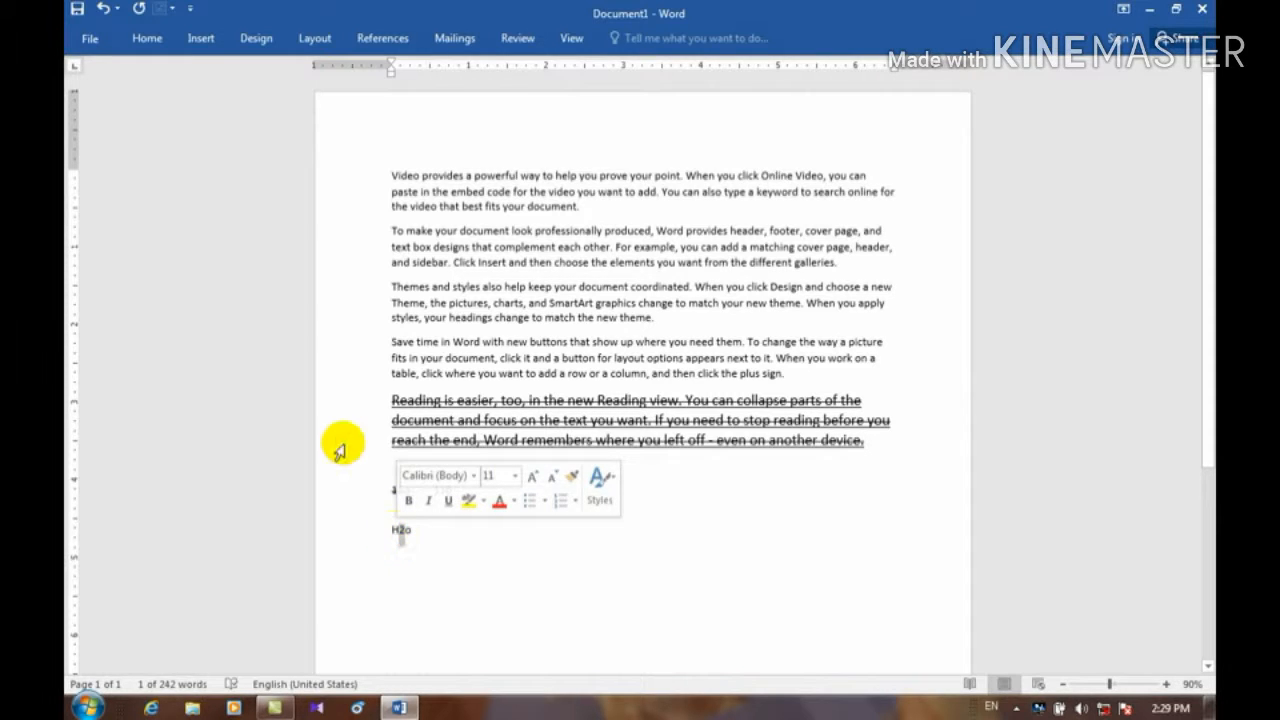
{"action": "left_click", "coordinate": [146, 37]}
{"action": "left_click", "coordinate": [312, 100]}
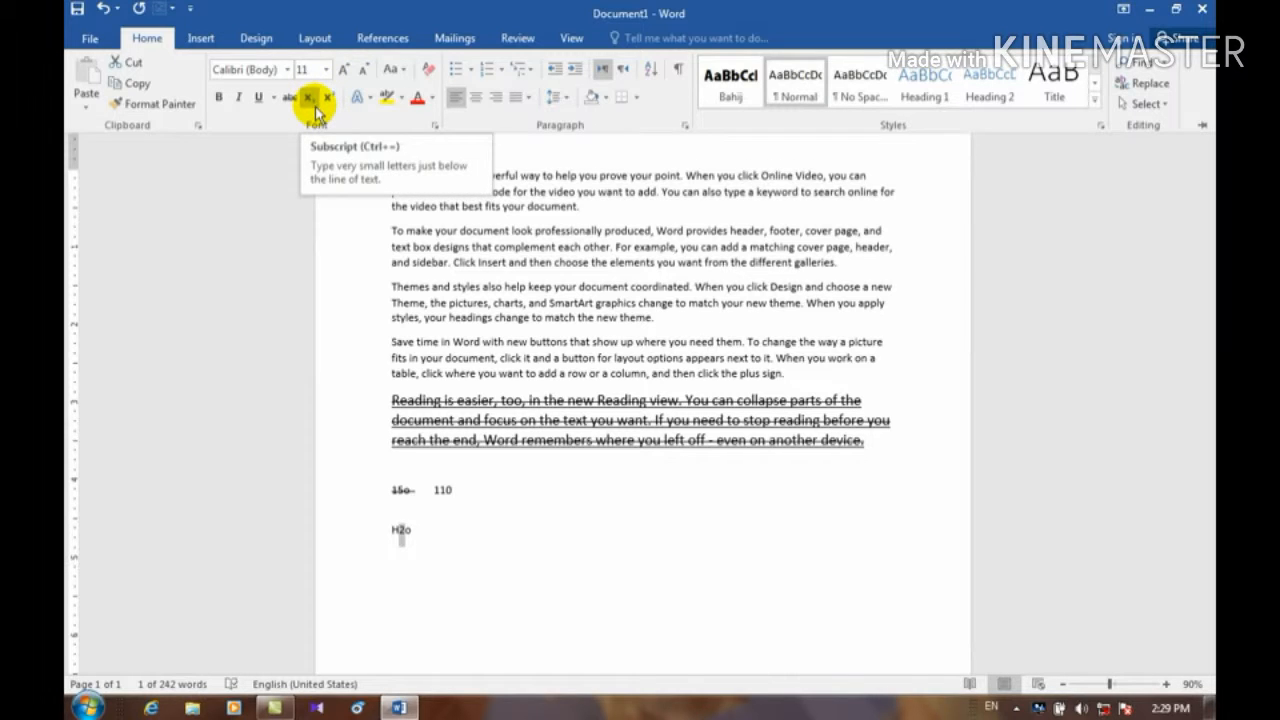
{"action": "left_click", "coordinate": [314, 105]}
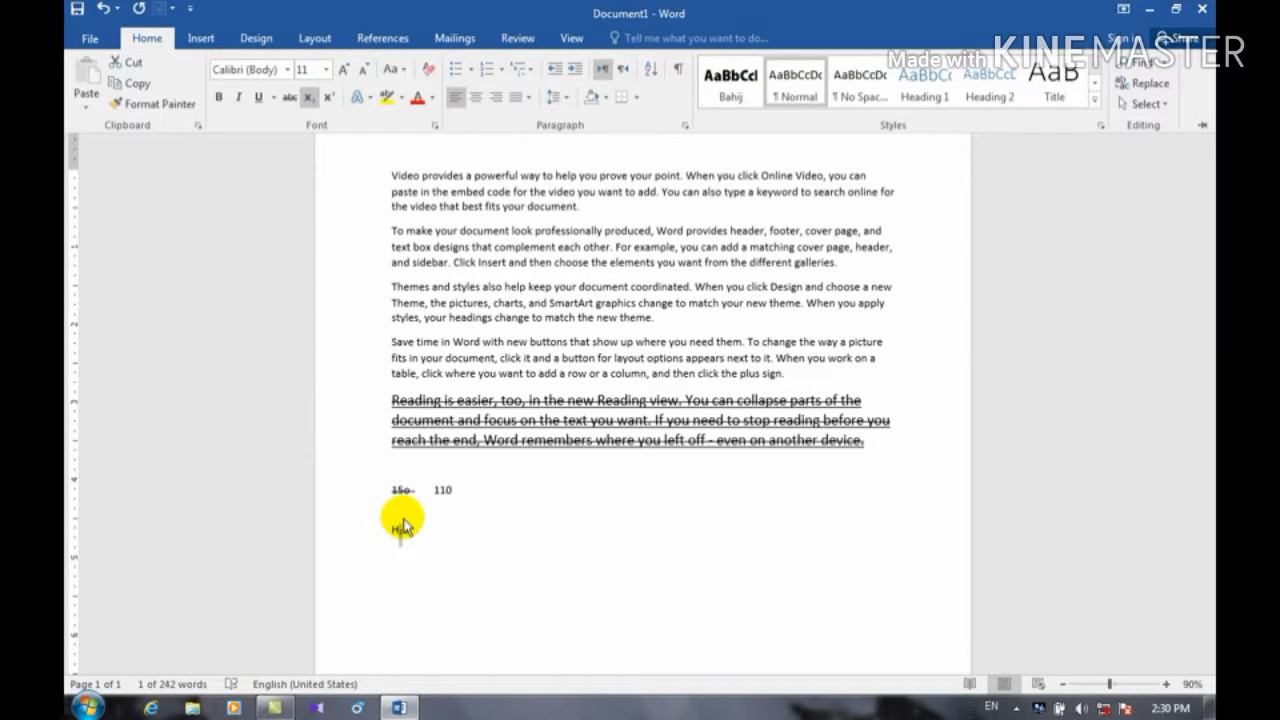
{"action": "left_click", "coordinate": [321, 104]}
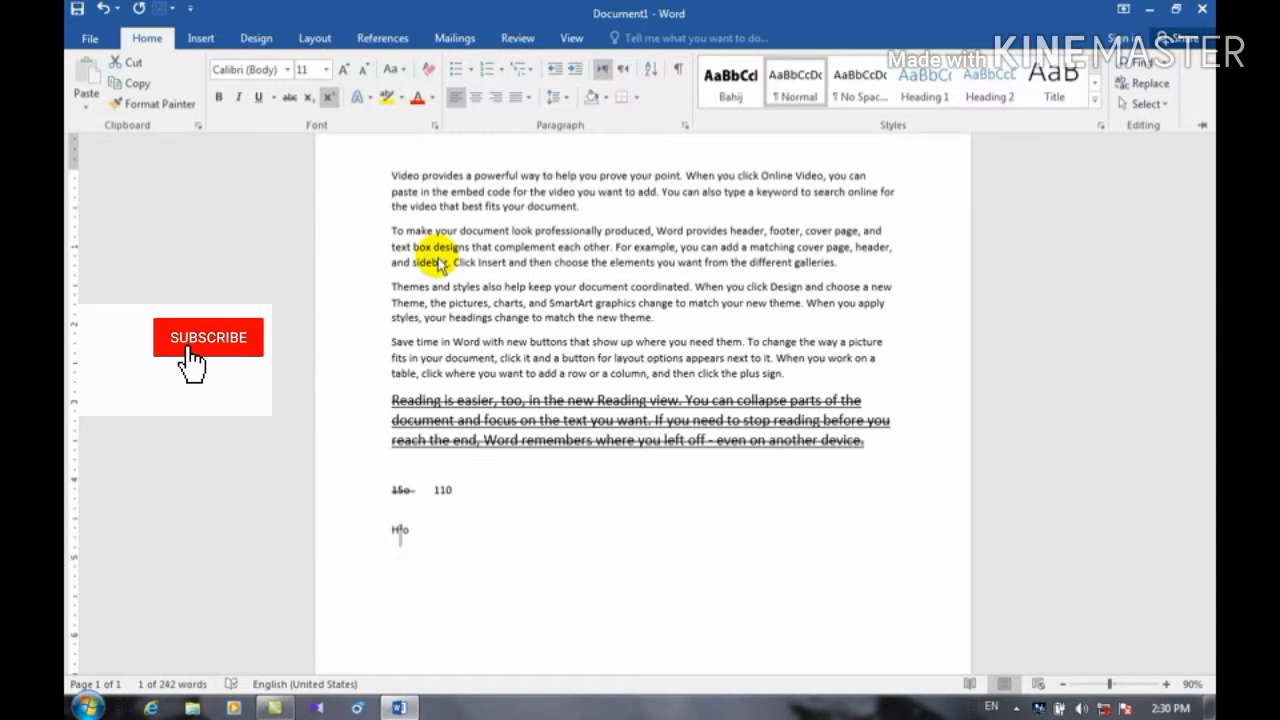
{"action": "key", "text": "ctrl+F1"}
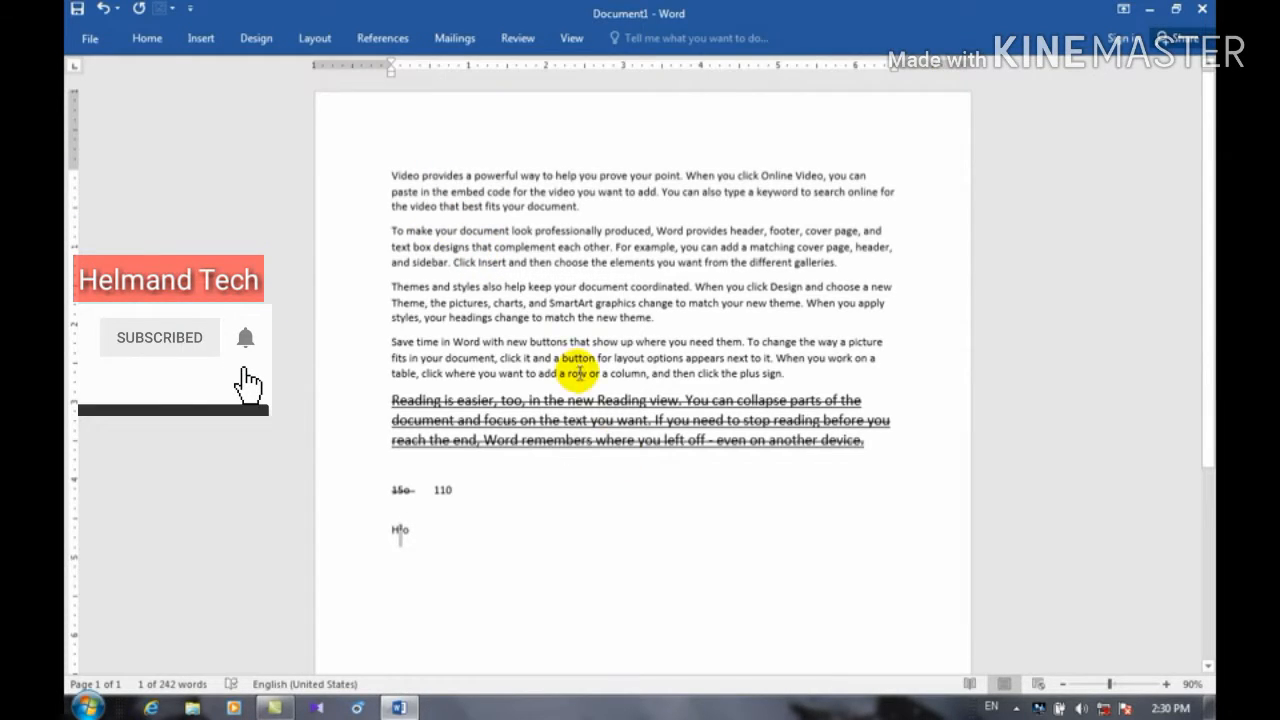
- Select the fourth paragraph and preview the preset text effects and shadow options on it without applying any
{"action": "left_click", "coordinate": [795, 383]}
{"action": "left_click_drag", "start_coordinate": [795, 383], "coordinate": [388, 340]}
{"action": "left_click", "coordinate": [150, 44]}
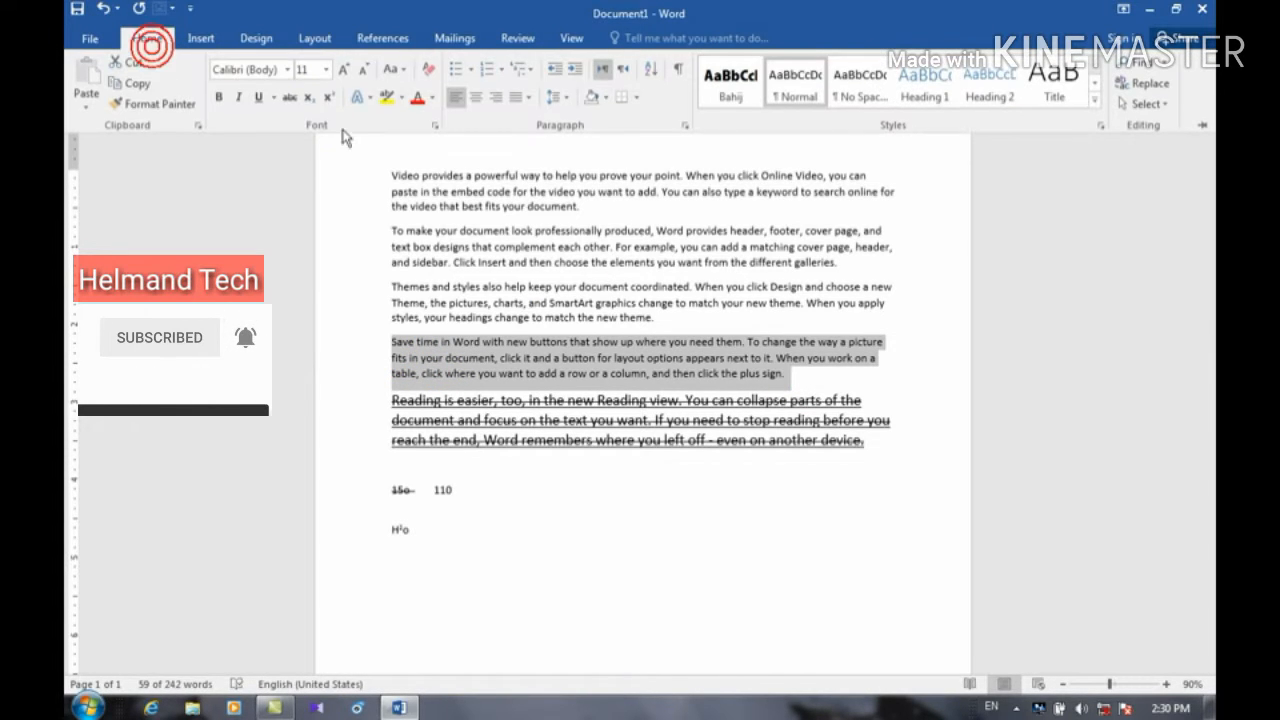
{"action": "left_click", "coordinate": [369, 96]}
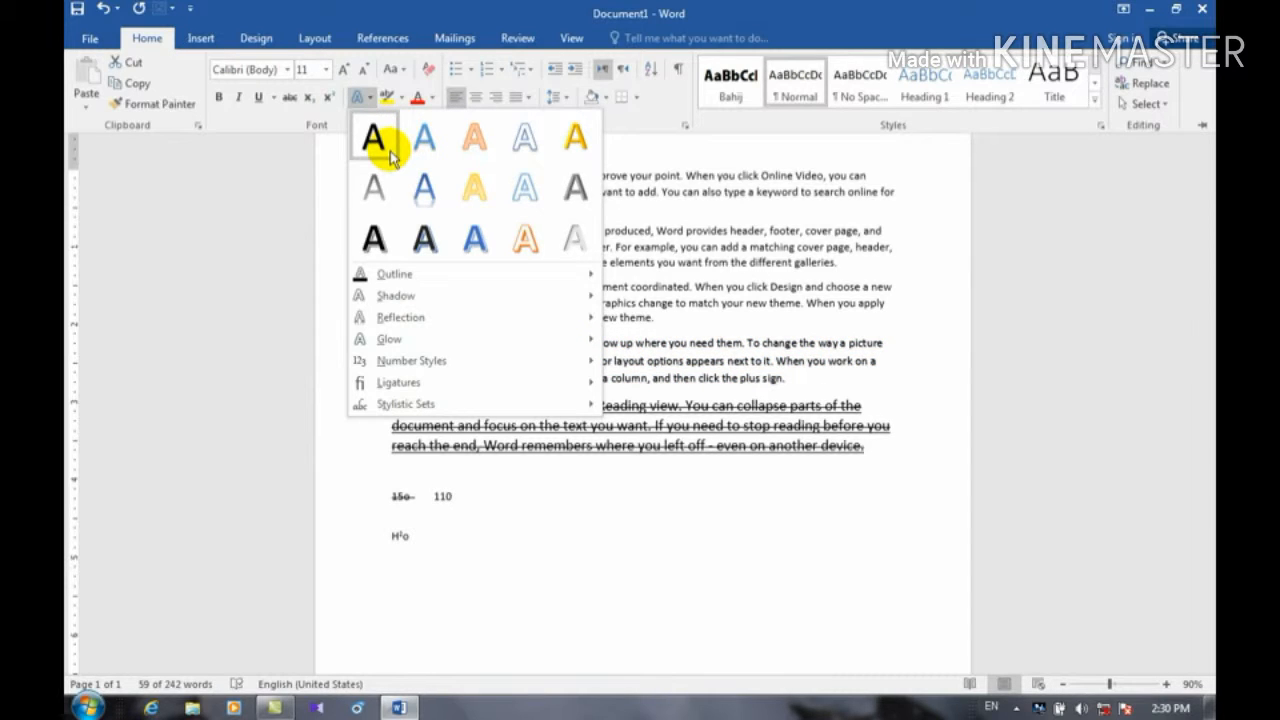
{"action": "mouse_move", "coordinate": [418, 283]}
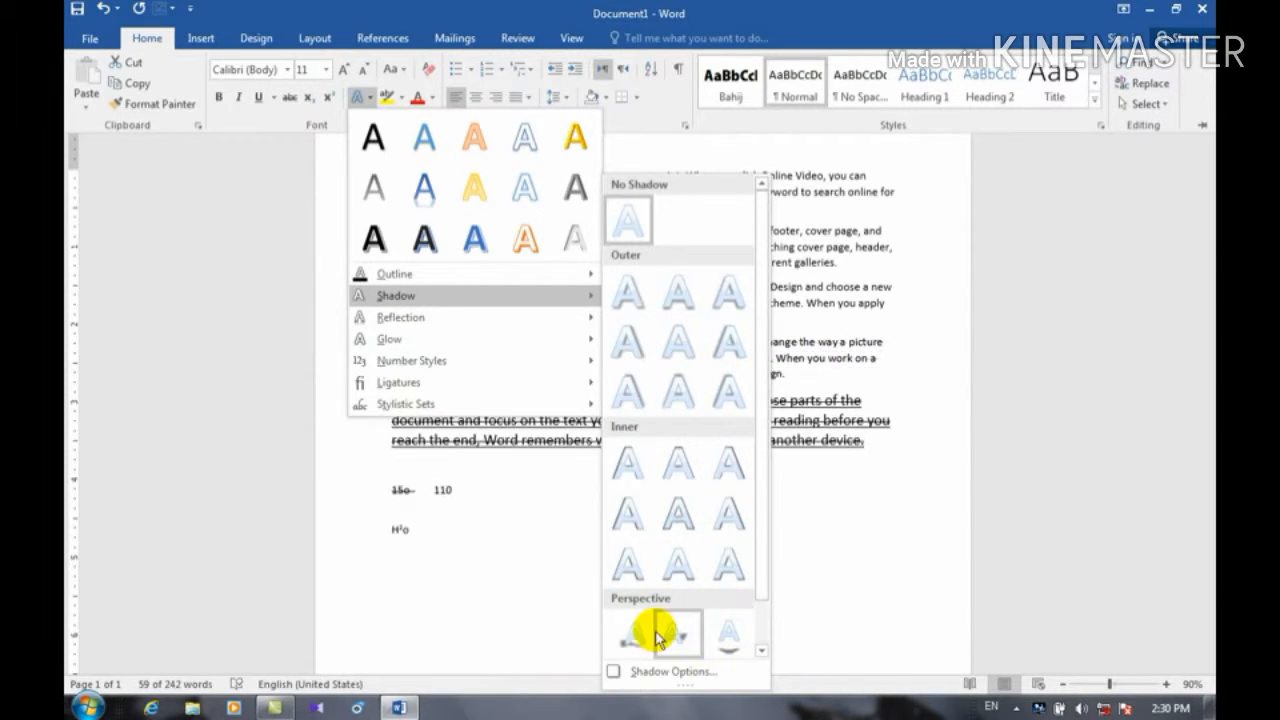
{"action": "mouse_move", "coordinate": [443, 317]}
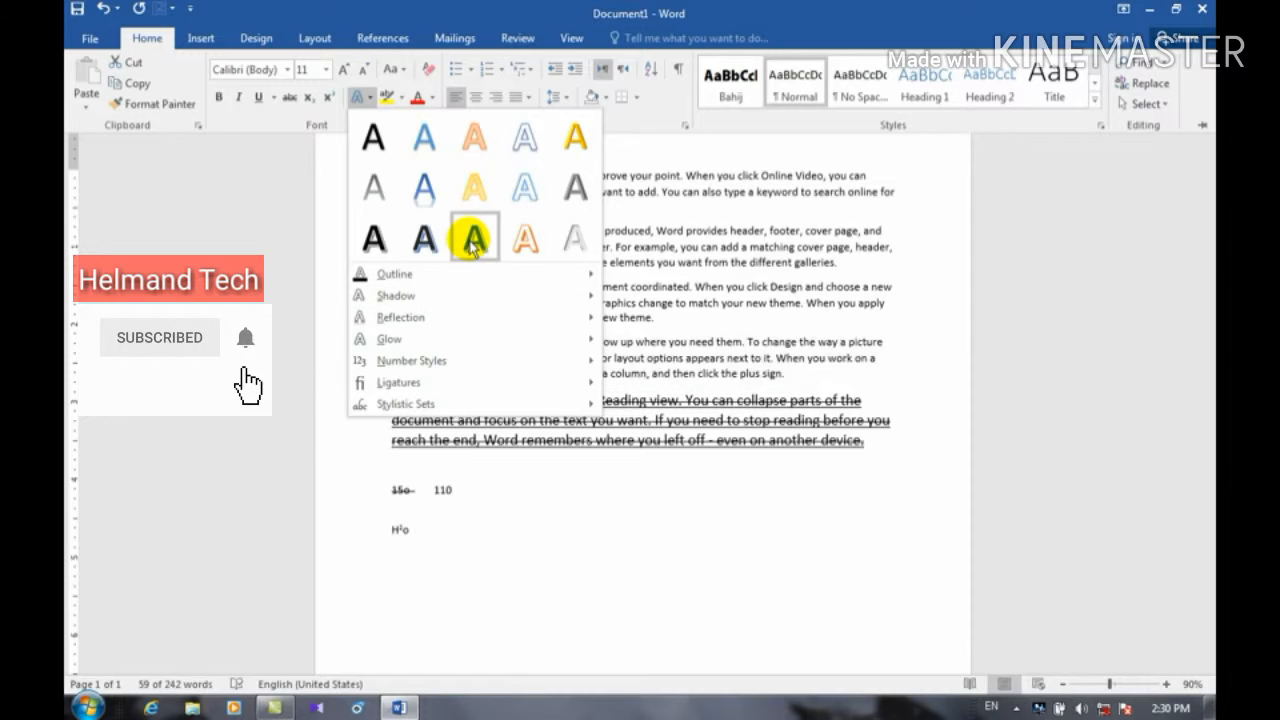
{"action": "left_click", "coordinate": [678, 350]}
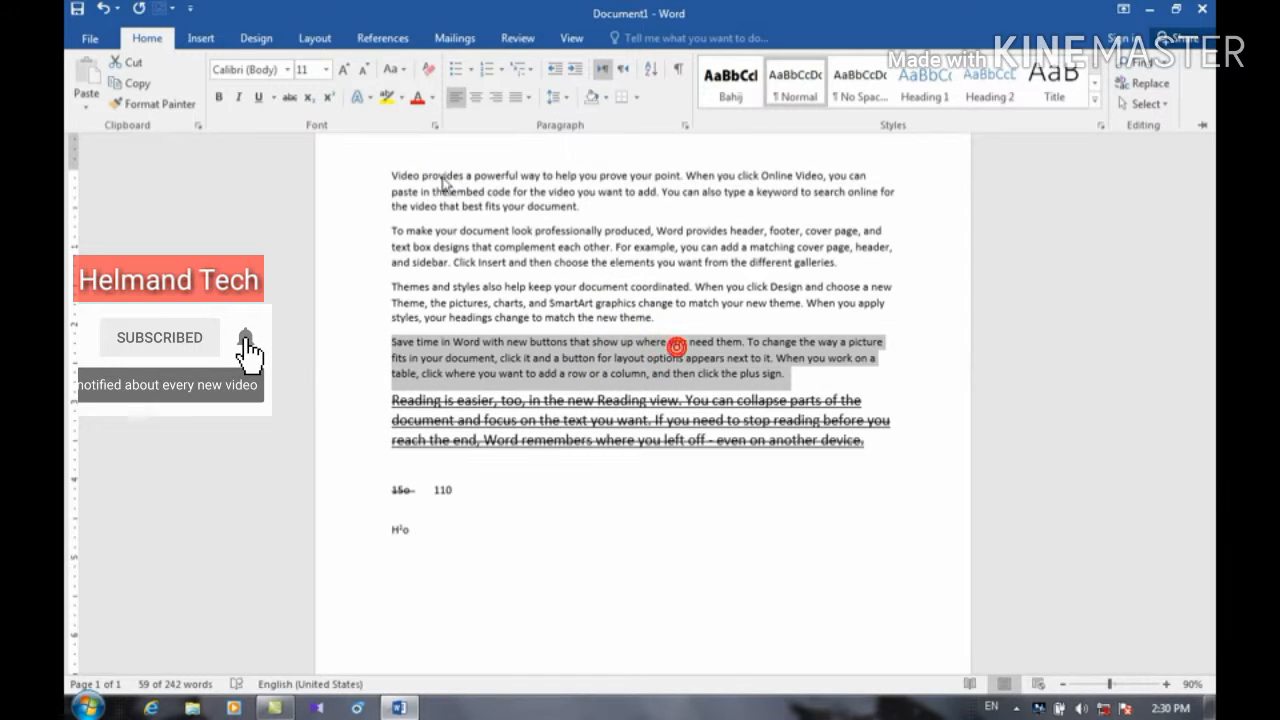
- Preview highlight colours on the selected fourth paragraph and set its font colour to a dark orange theme colour
{"action": "left_click", "coordinate": [399, 97]}
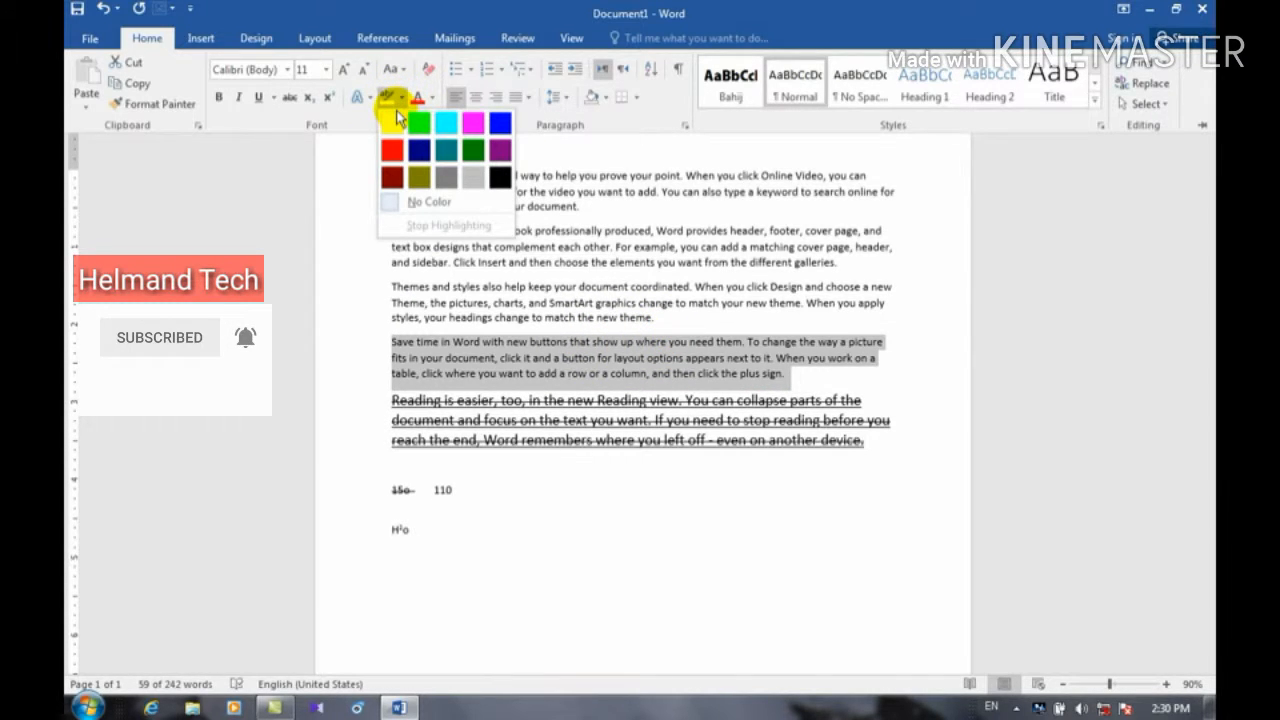
{"action": "left_click", "coordinate": [393, 121]}
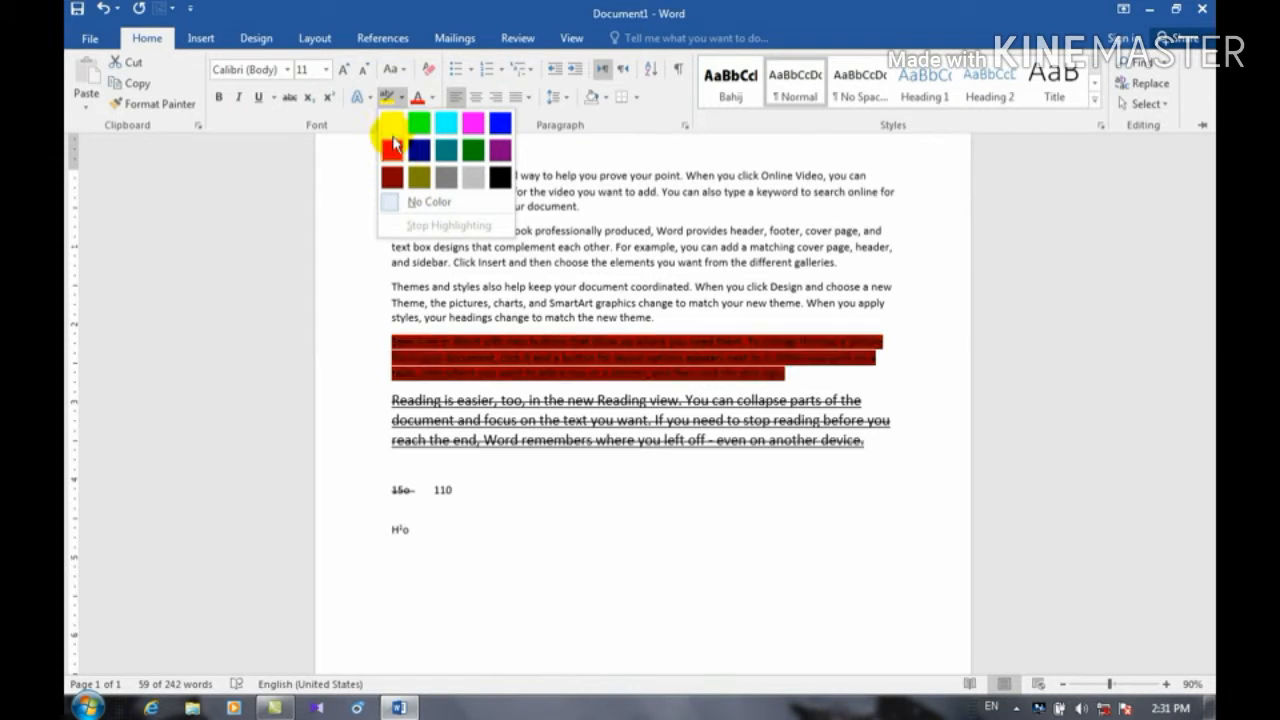
{"action": "left_click", "coordinate": [399, 98]}
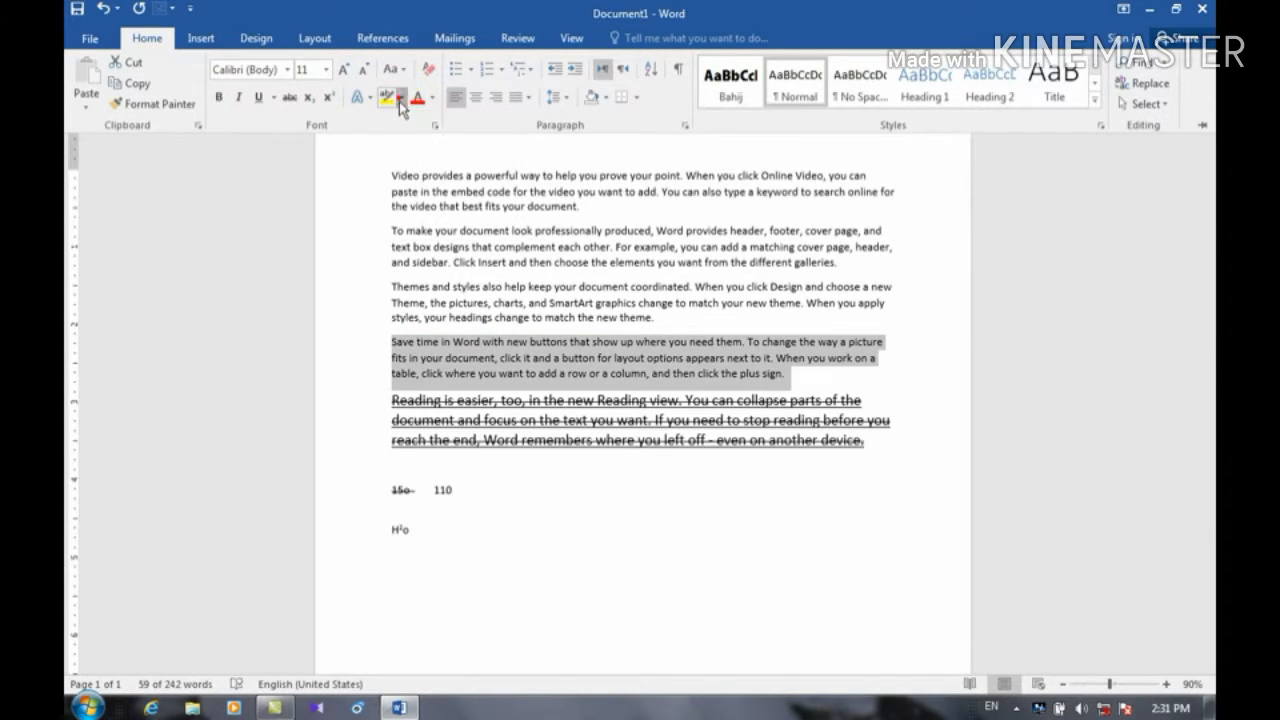
{"action": "left_click", "coordinate": [432, 99]}
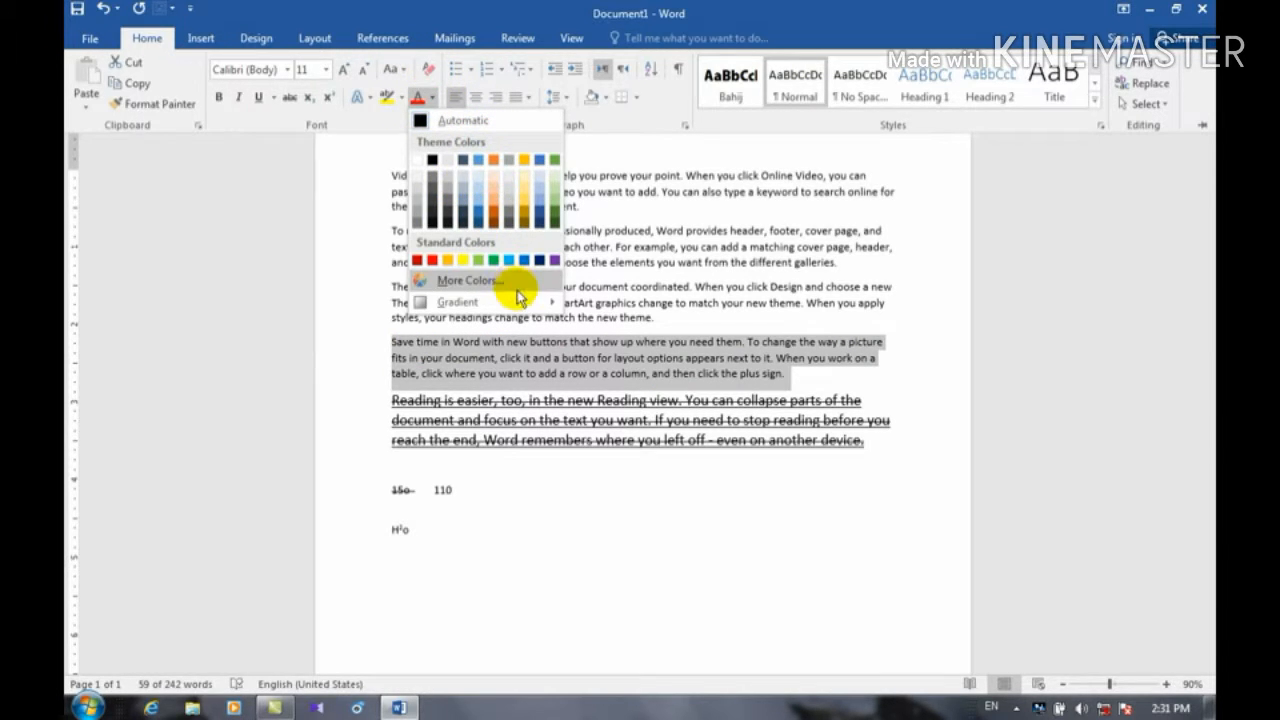
{"action": "left_click", "coordinate": [491, 218]}
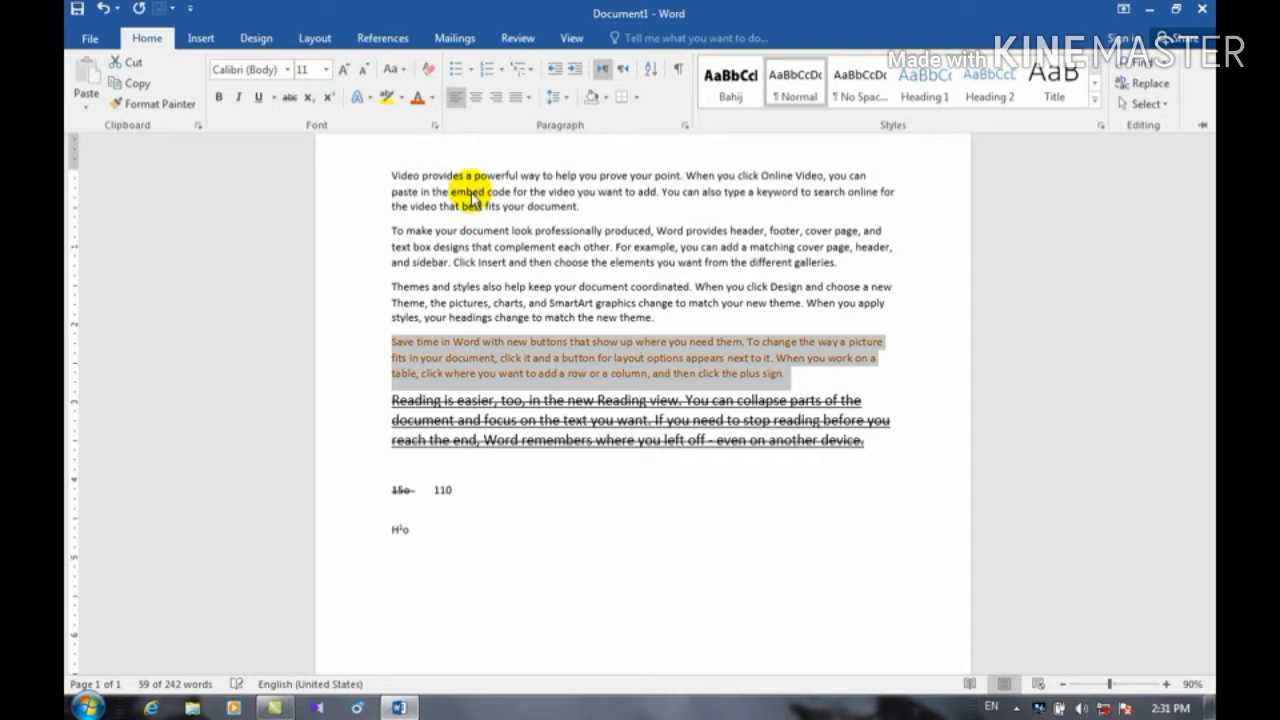
- Highlight the orange paragraph in dark blue and try to apply the blue text effect with reflection
{"action": "left_click", "coordinate": [401, 97]}
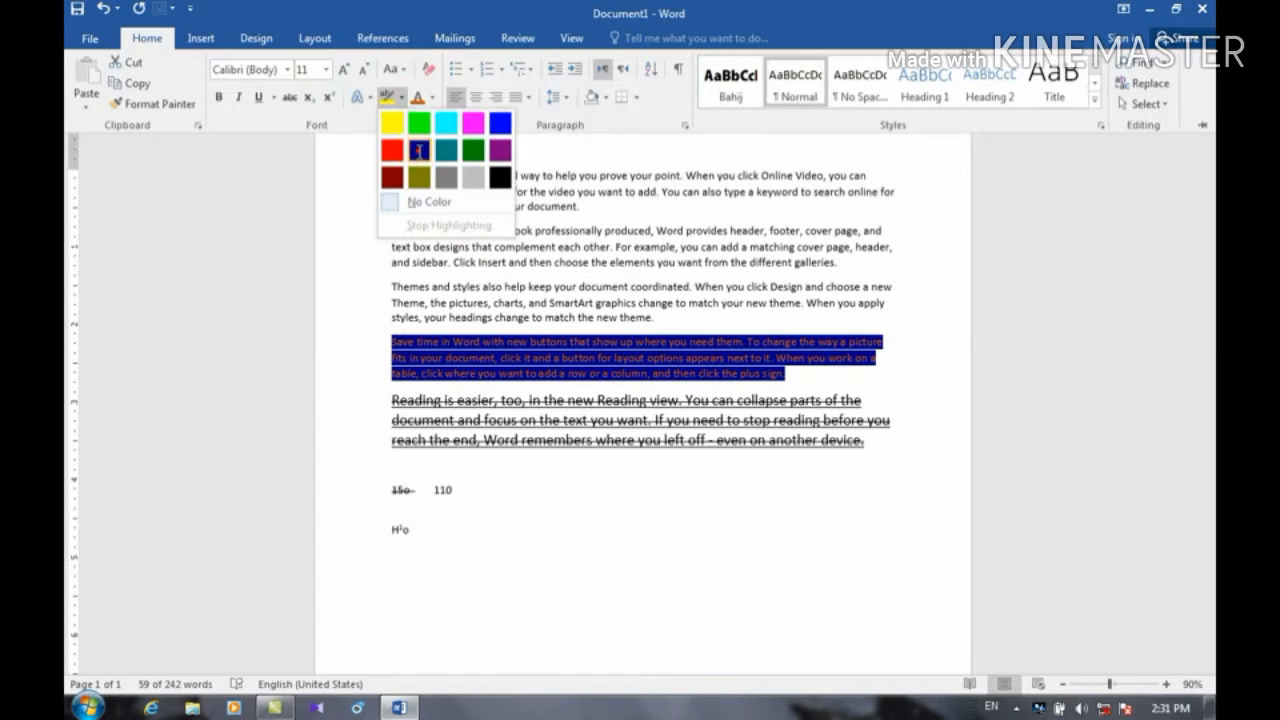
{"action": "left_click", "coordinate": [422, 149]}
{"action": "left_click", "coordinate": [372, 97]}
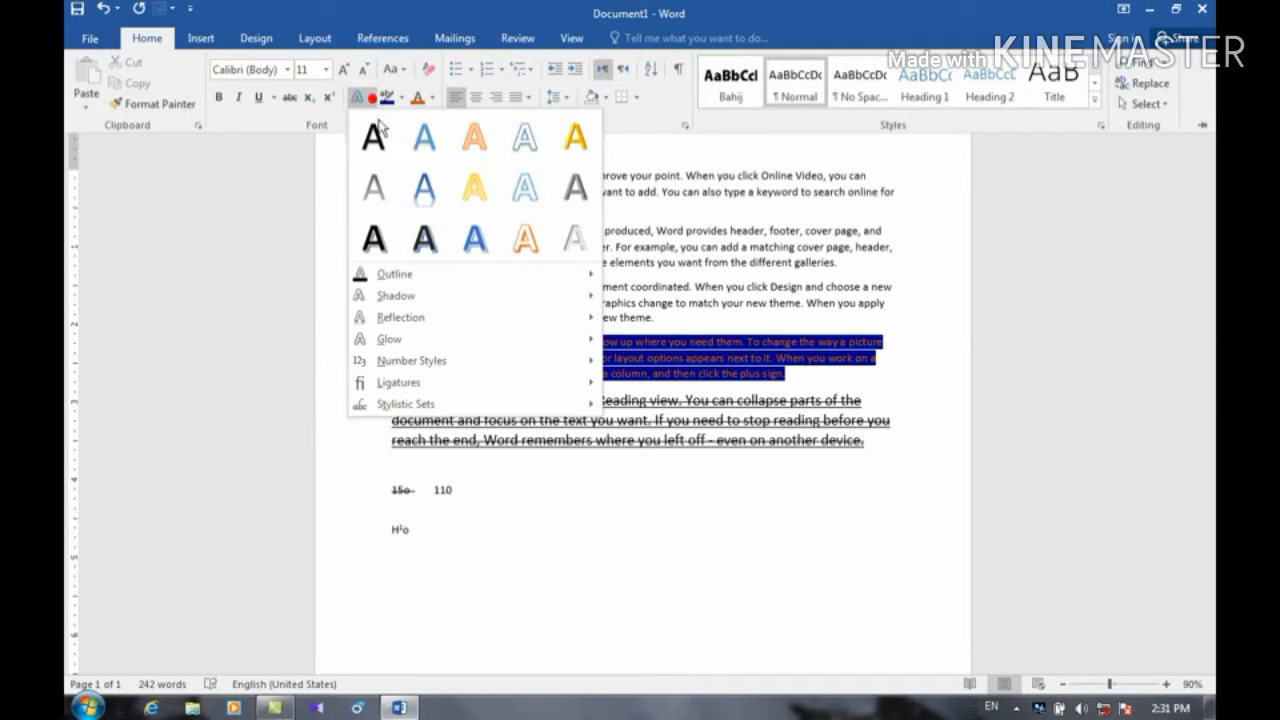
{"action": "left_click", "coordinate": [430, 200]}
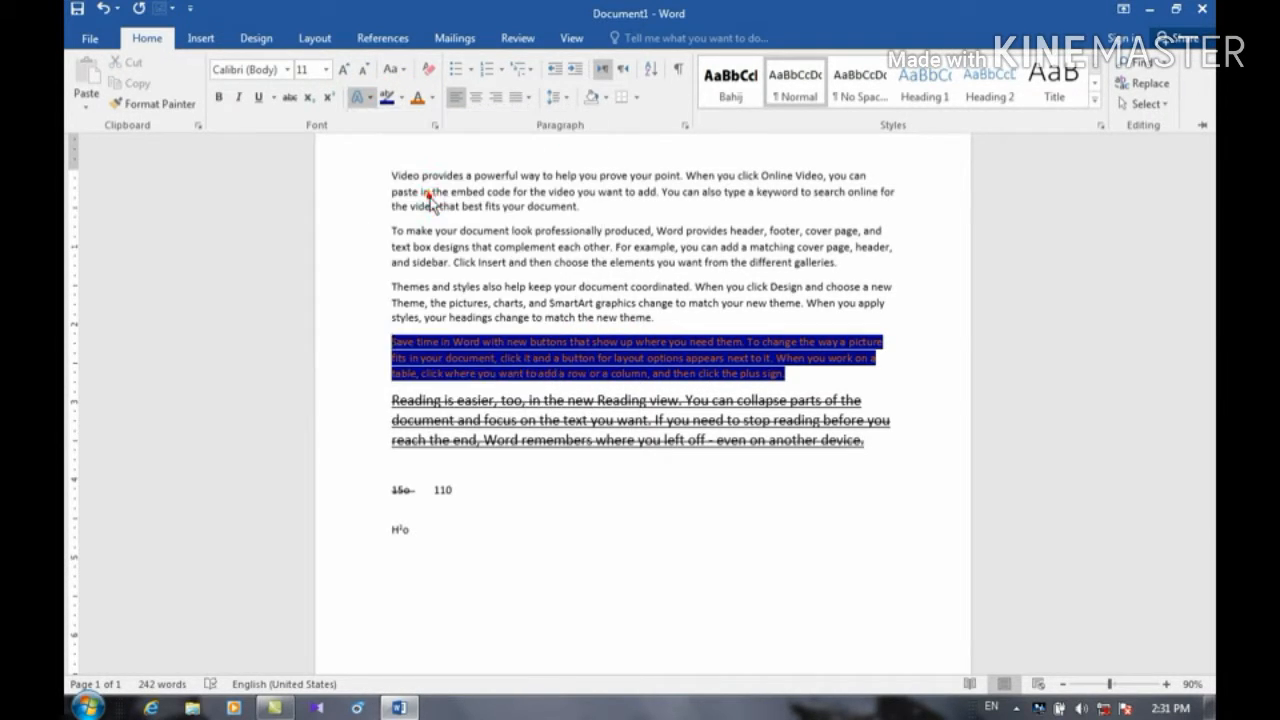
- Try to enlarge the highlighted paragraph's text by growing the font three times and setting the size to 20
{"action": "left_click", "coordinate": [346, 70]}
{"action": "left_click", "coordinate": [346, 70]}
{"action": "left_click", "coordinate": [346, 70]}
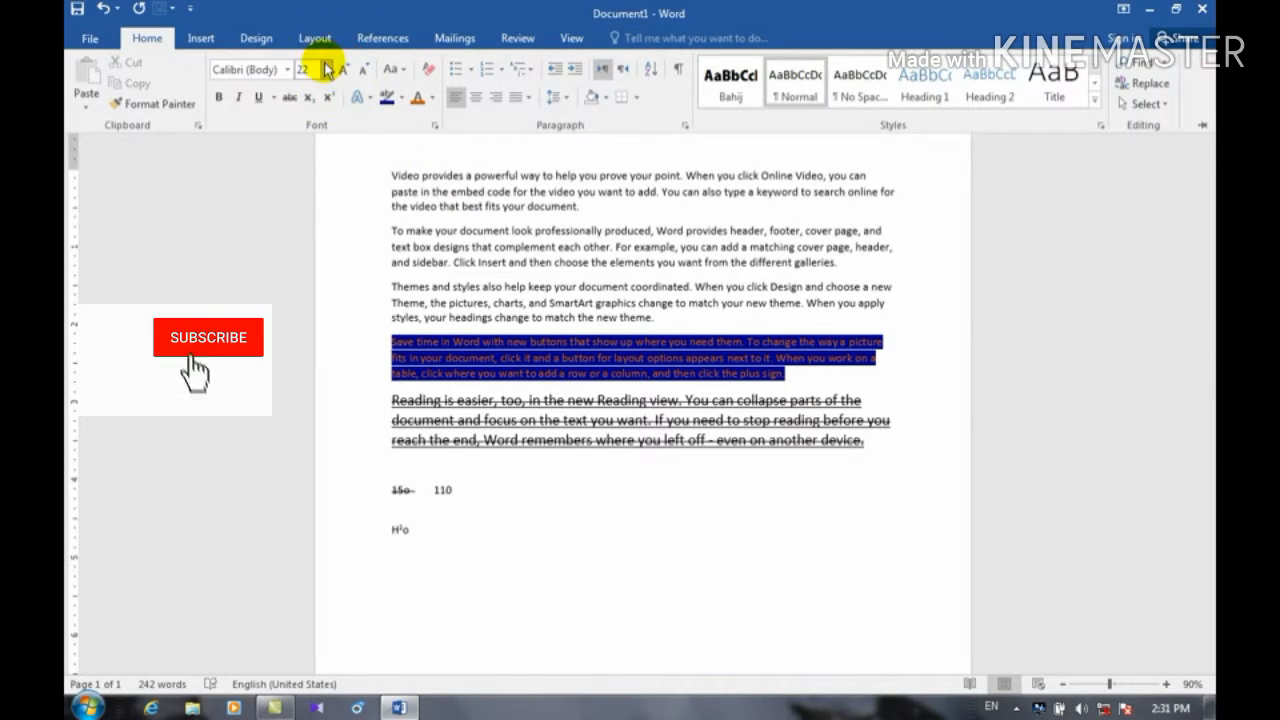
{"action": "left_click", "coordinate": [325, 70]}
{"action": "left_click", "coordinate": [308, 222]}
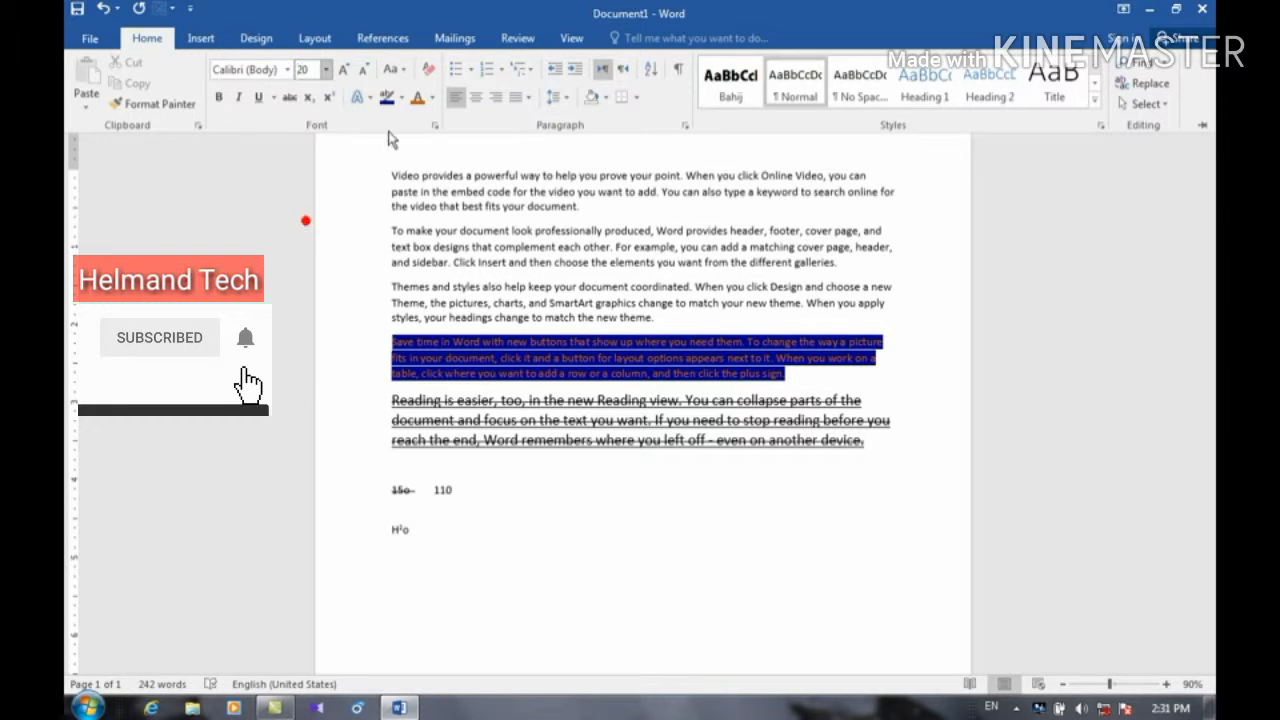
- Remove the highlight from the whole fourth paragraph using the No Color highlighter, with the ribbon collapsed
{"action": "left_click", "coordinate": [400, 97]}
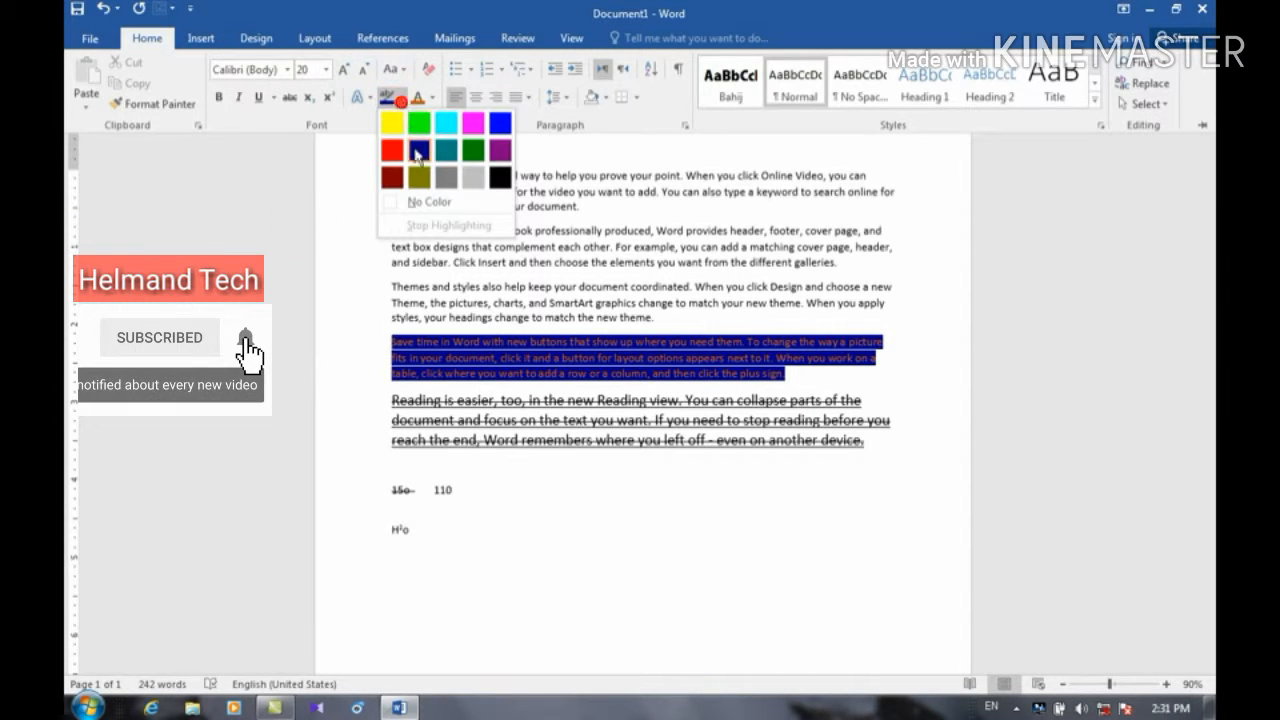
{"action": "left_click", "coordinate": [391, 214]}
{"action": "key", "text": "ctrl+F1"}
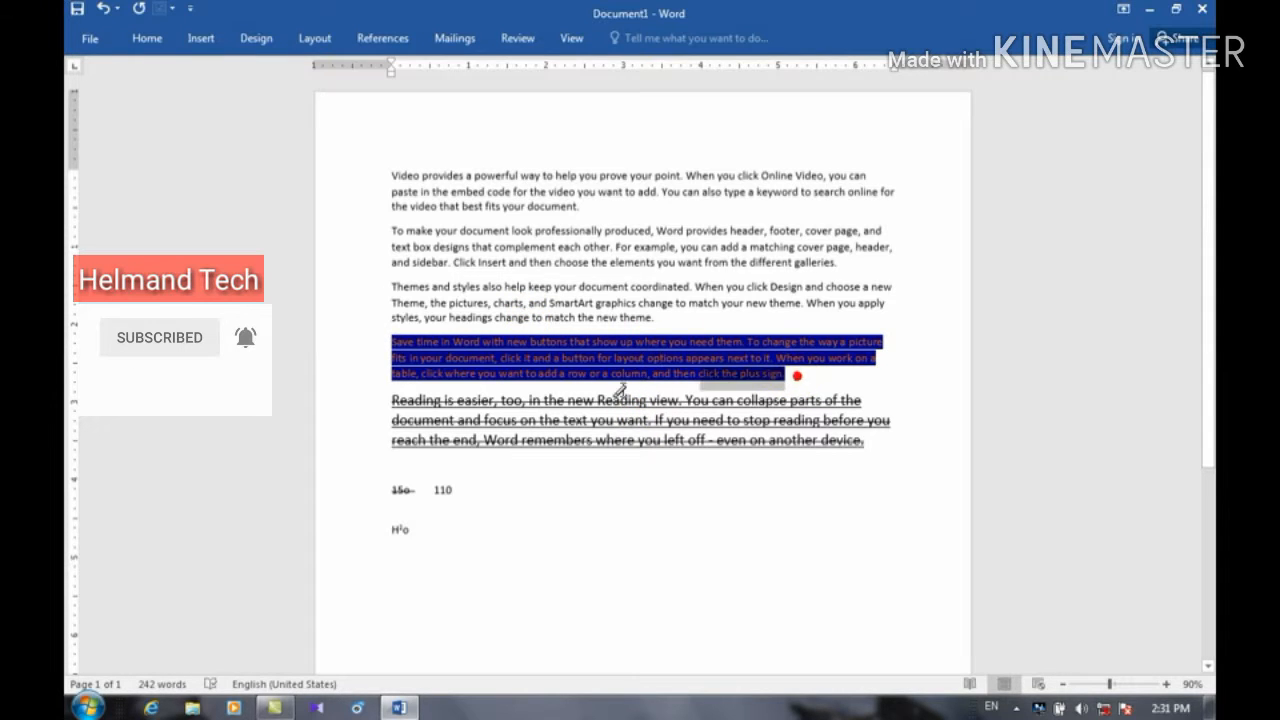
{"action": "left_click", "coordinate": [392, 342]}
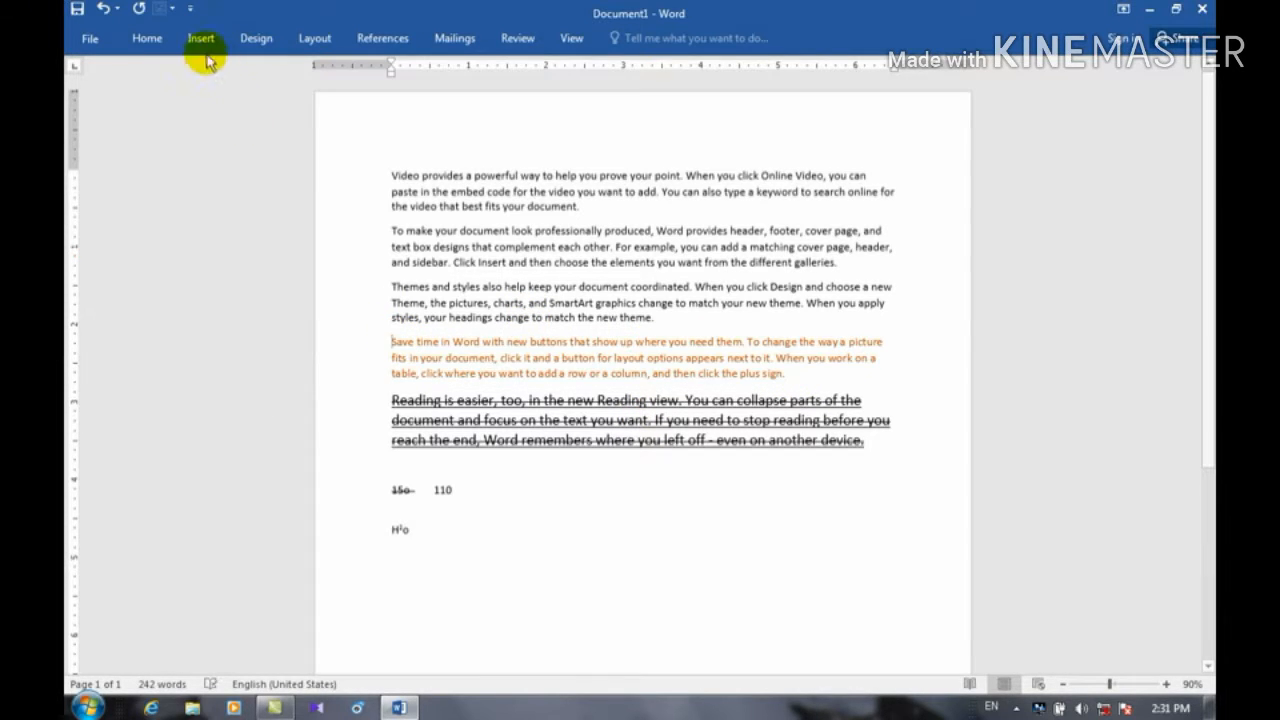
{"action": "left_click_drag", "start_coordinate": [789, 375], "coordinate": [562, 358]}
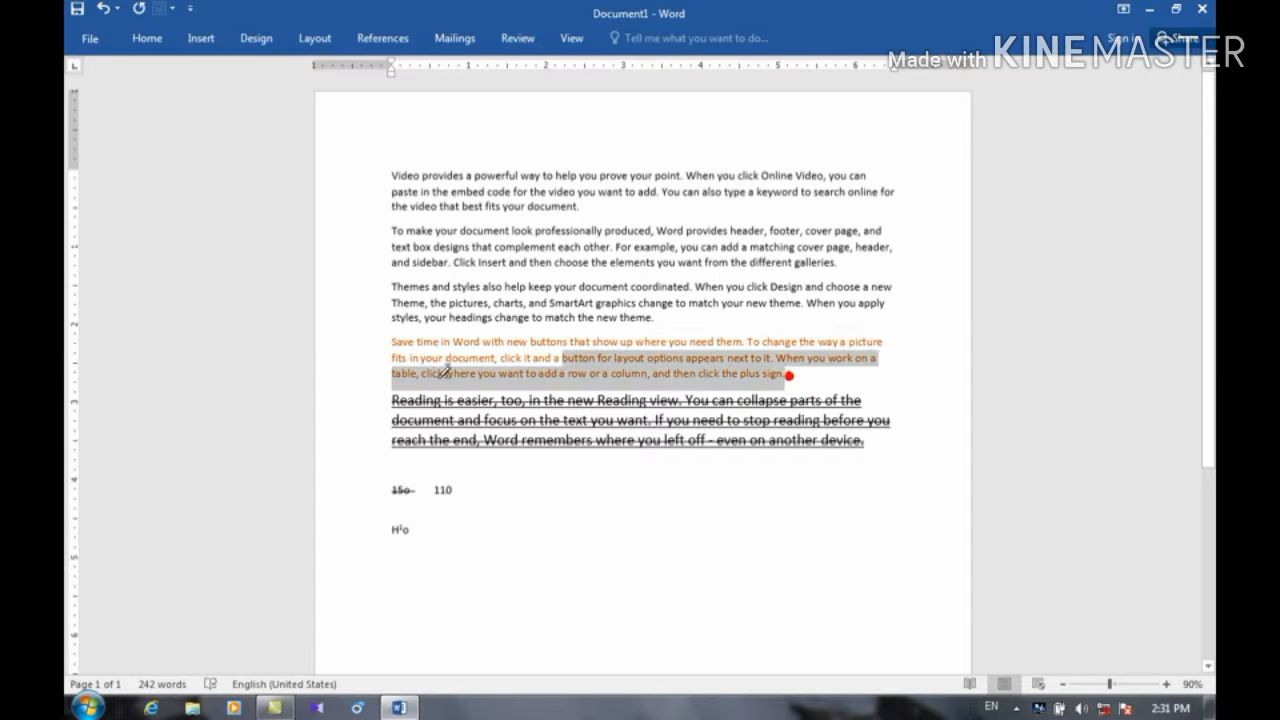
{"action": "left_click_drag", "start_coordinate": [443, 370], "coordinate": [371, 337]}
{"action": "left_click", "coordinate": [375, 343]}
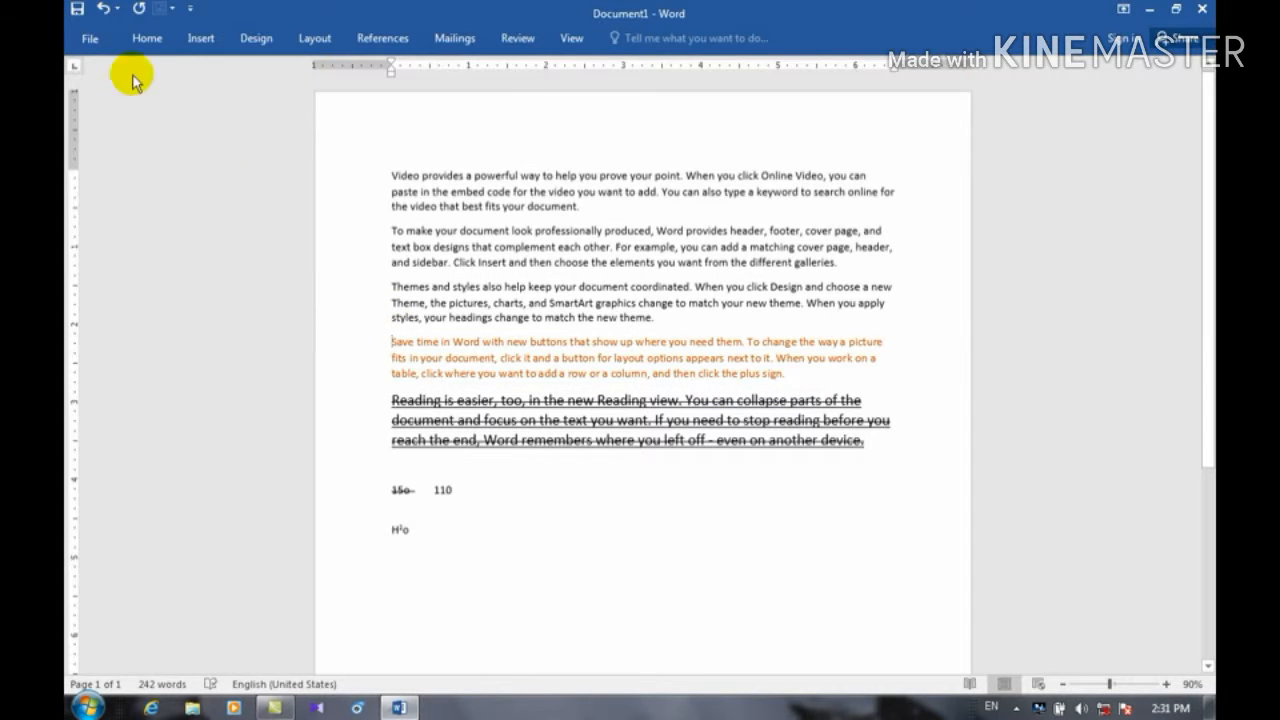
{"action": "left_click", "coordinate": [147, 38]}
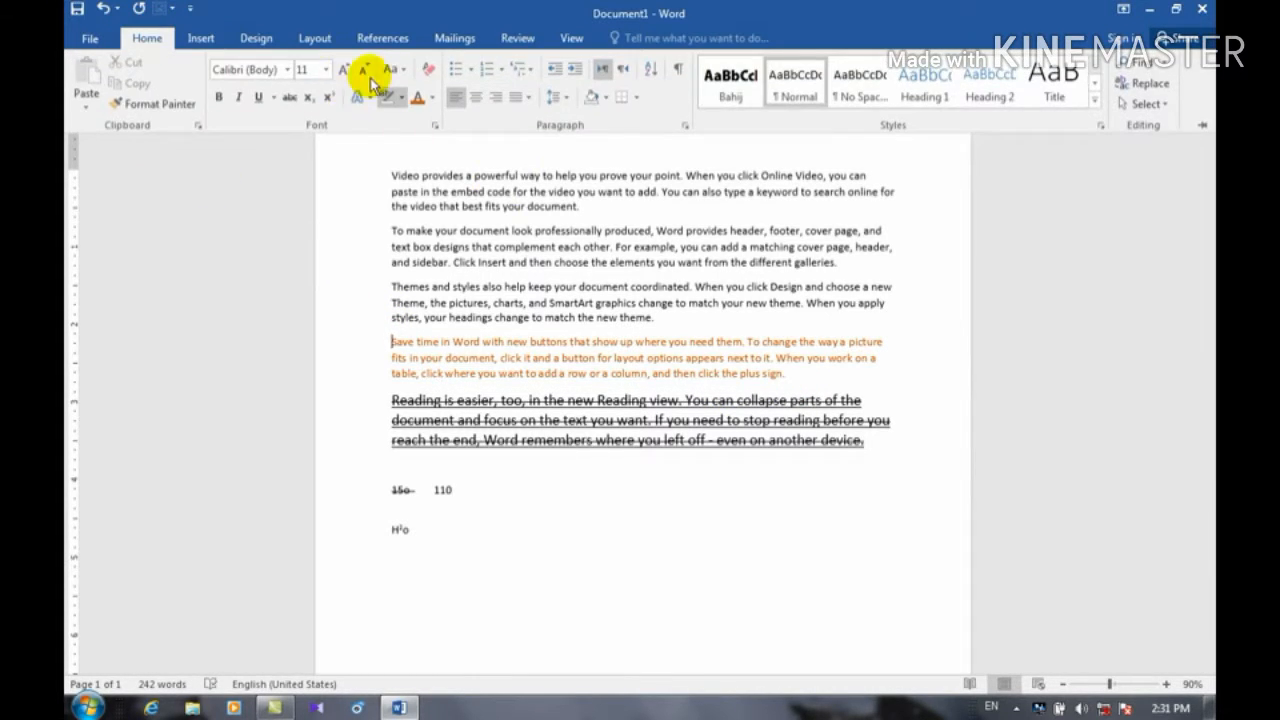
{"action": "left_click", "coordinate": [369, 97]}
{"action": "left_click", "coordinate": [372, 97]}
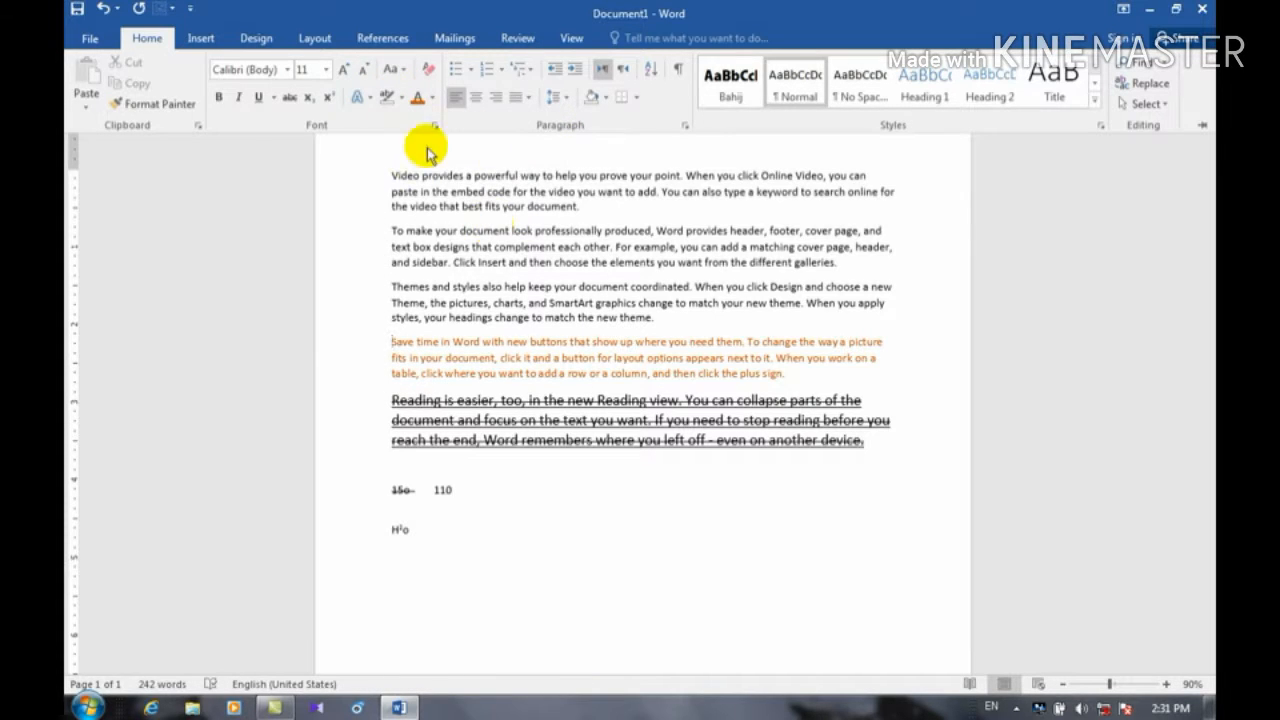
{"action": "left_click", "coordinate": [790, 368]}
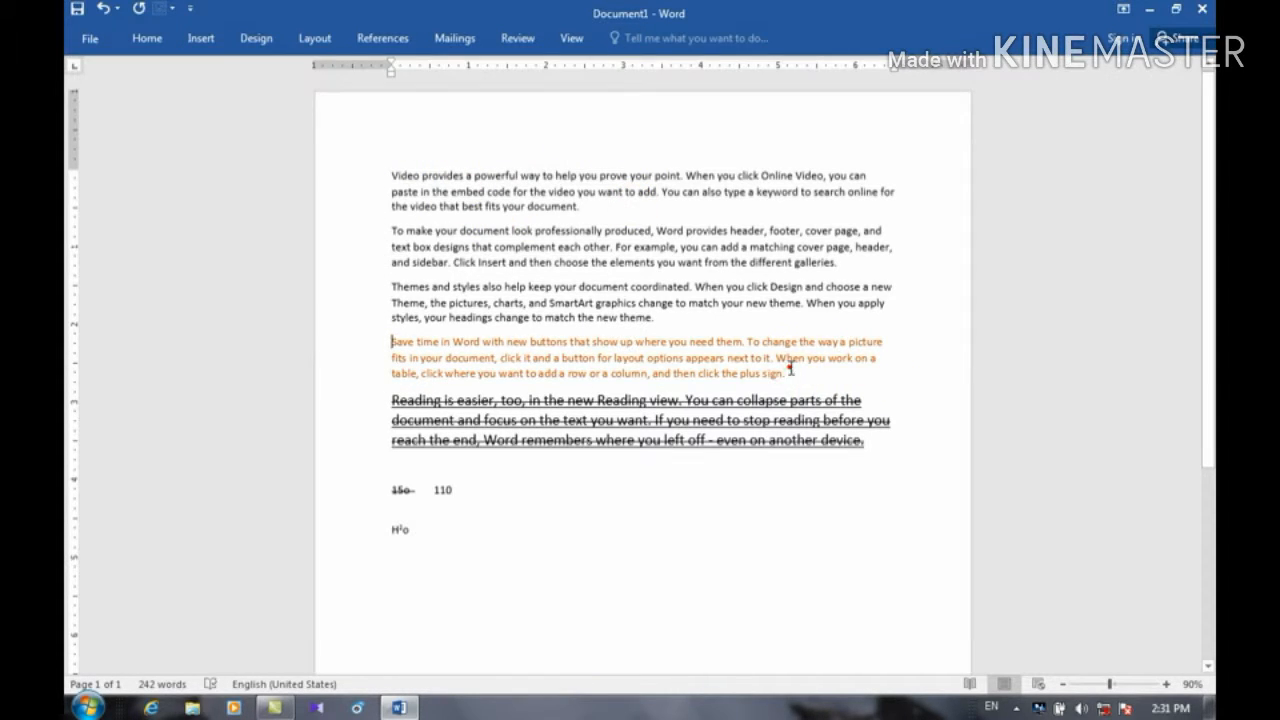
{"action": "left_click_drag", "start_coordinate": [778, 372], "coordinate": [428, 334]}
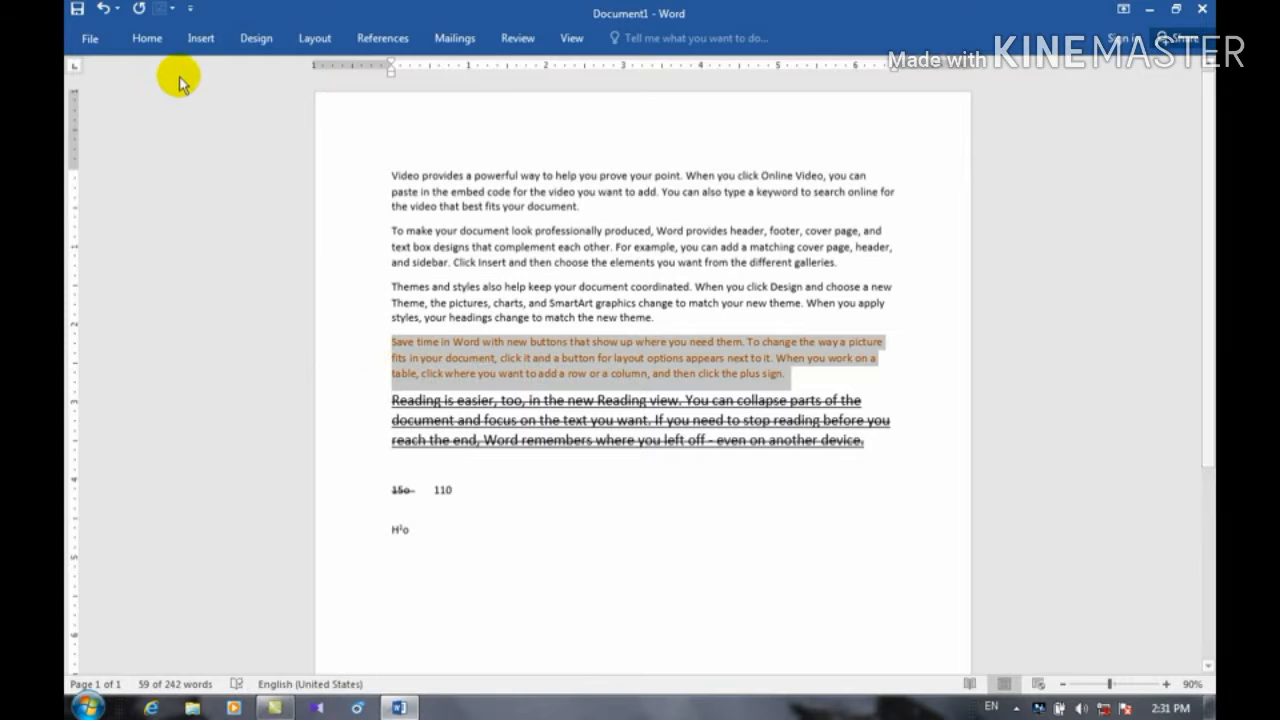
{"action": "left_click", "coordinate": [150, 40]}
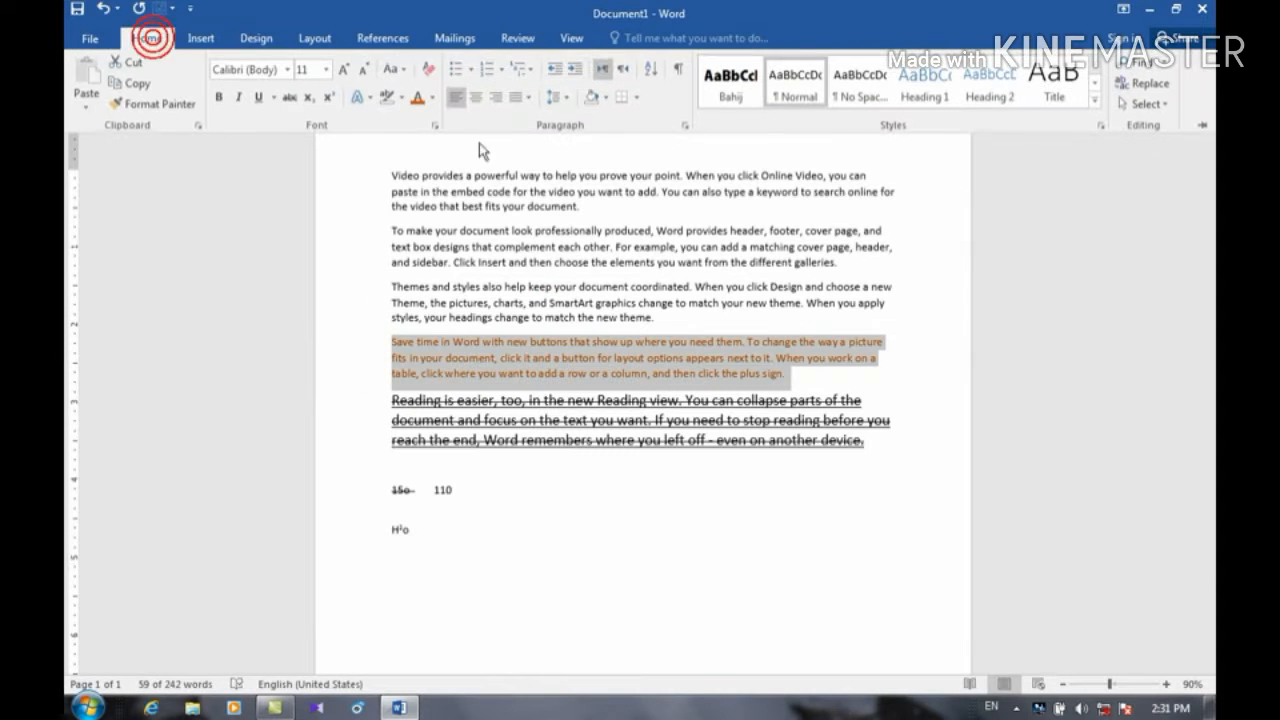
{"action": "left_click", "coordinate": [392, 97]}
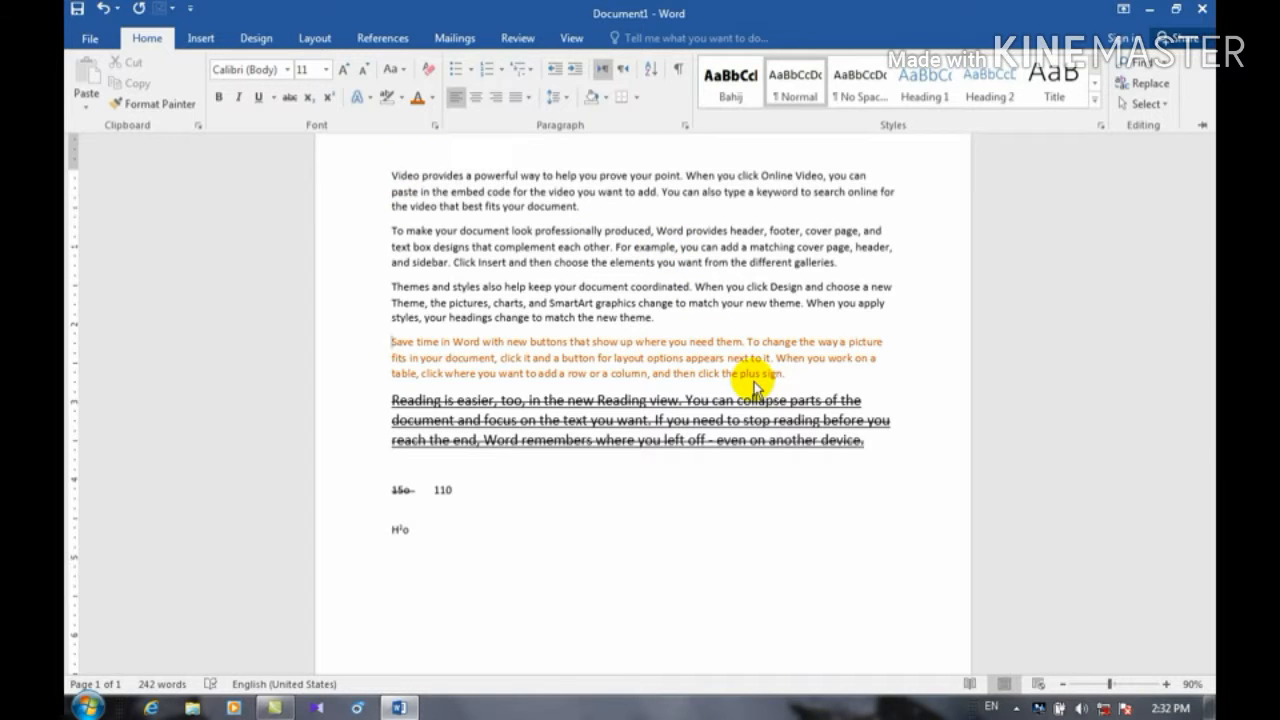
- Apply the blue gradient text effect with reflection to the entire orange paragraph
{"action": "left_click", "coordinate": [786, 387]}
{"action": "left_click_drag", "start_coordinate": [786, 373], "coordinate": [357, 337]}
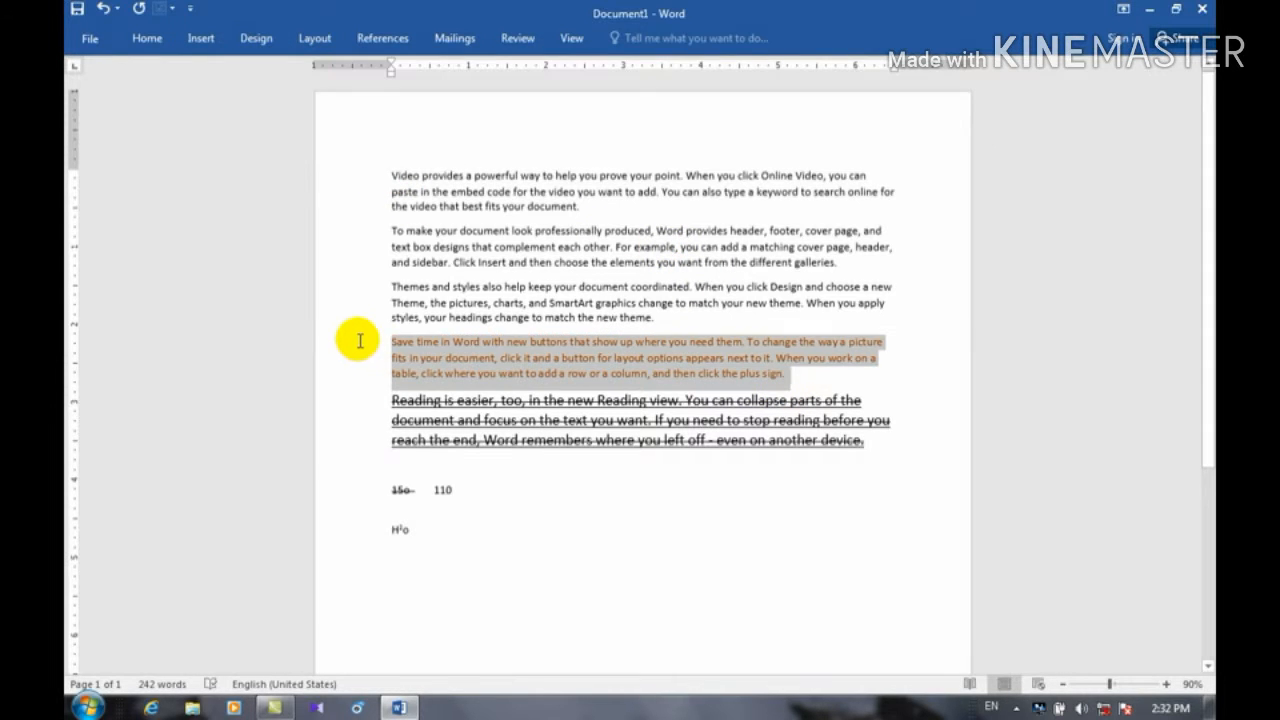
{"action": "left_click", "coordinate": [147, 40]}
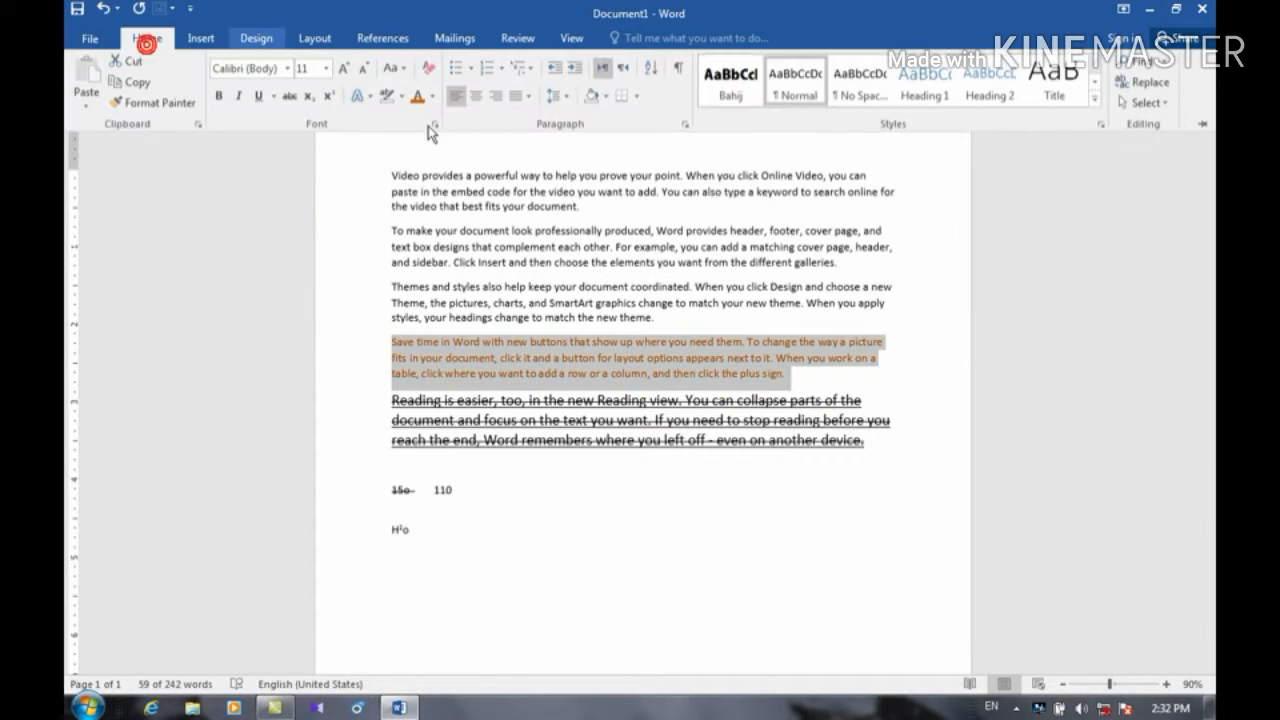
{"action": "left_click", "coordinate": [369, 97]}
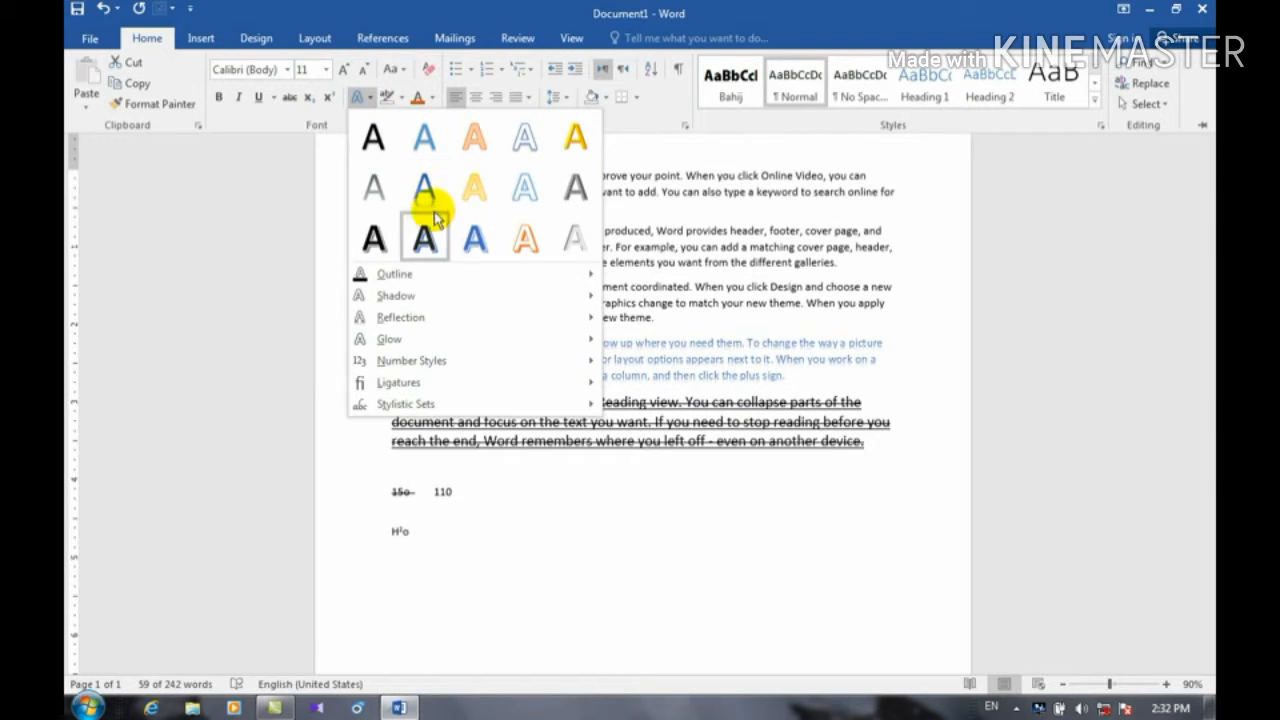
{"action": "left_click", "coordinate": [422, 187]}
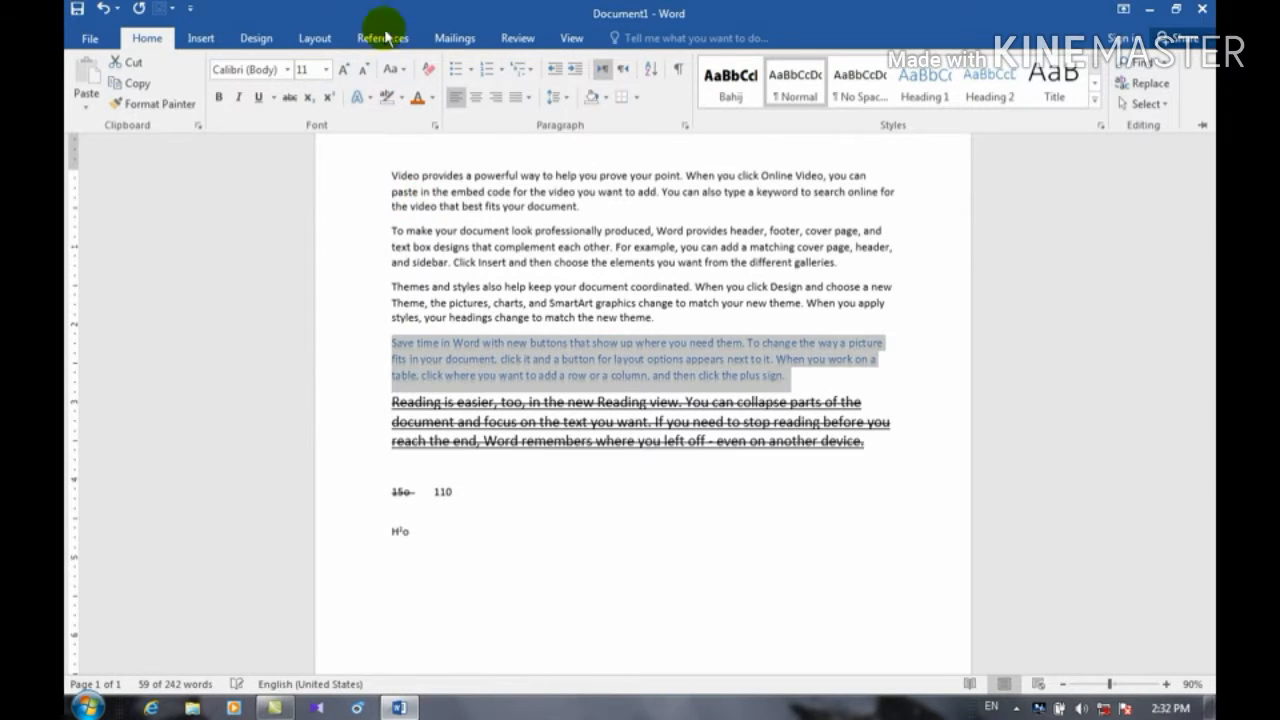
- Increase the selected paragraph's font size to 16 and clear all of its formatting
{"action": "left_click", "coordinate": [343, 70]}
{"action": "left_click", "coordinate": [343, 70]}
{"action": "left_click", "coordinate": [343, 70]}
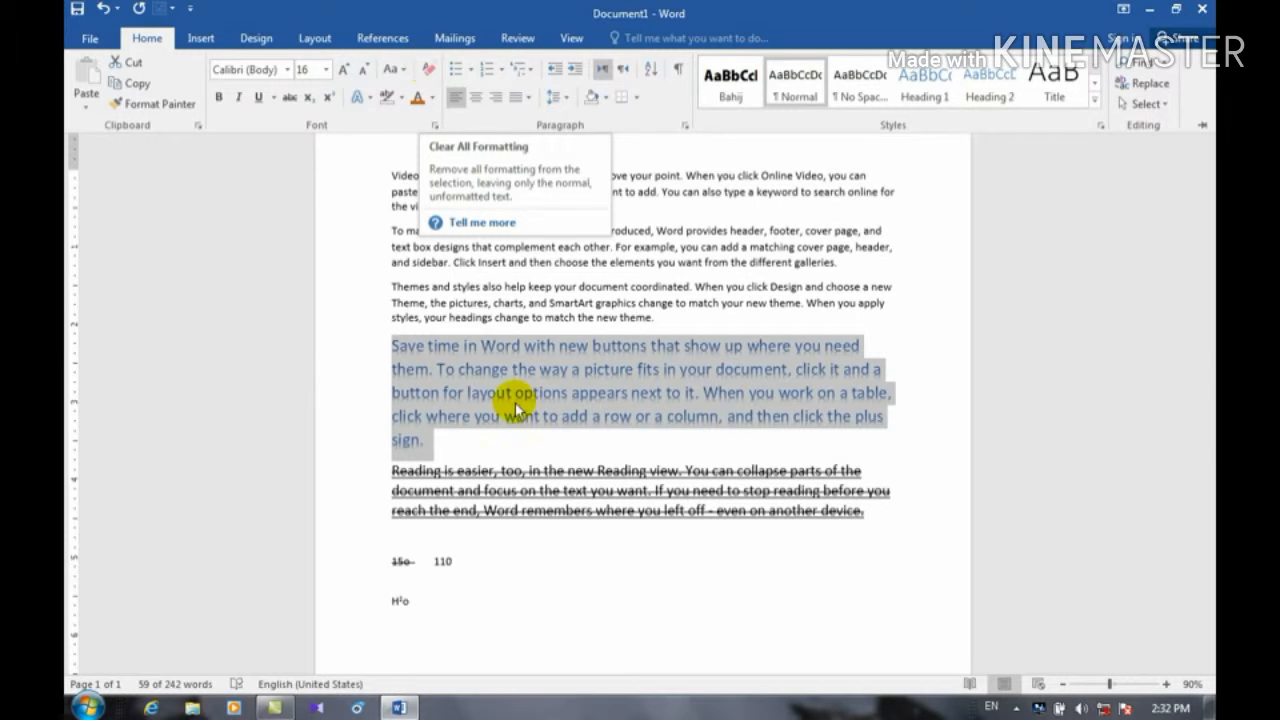
{"action": "left_click", "coordinate": [430, 70]}
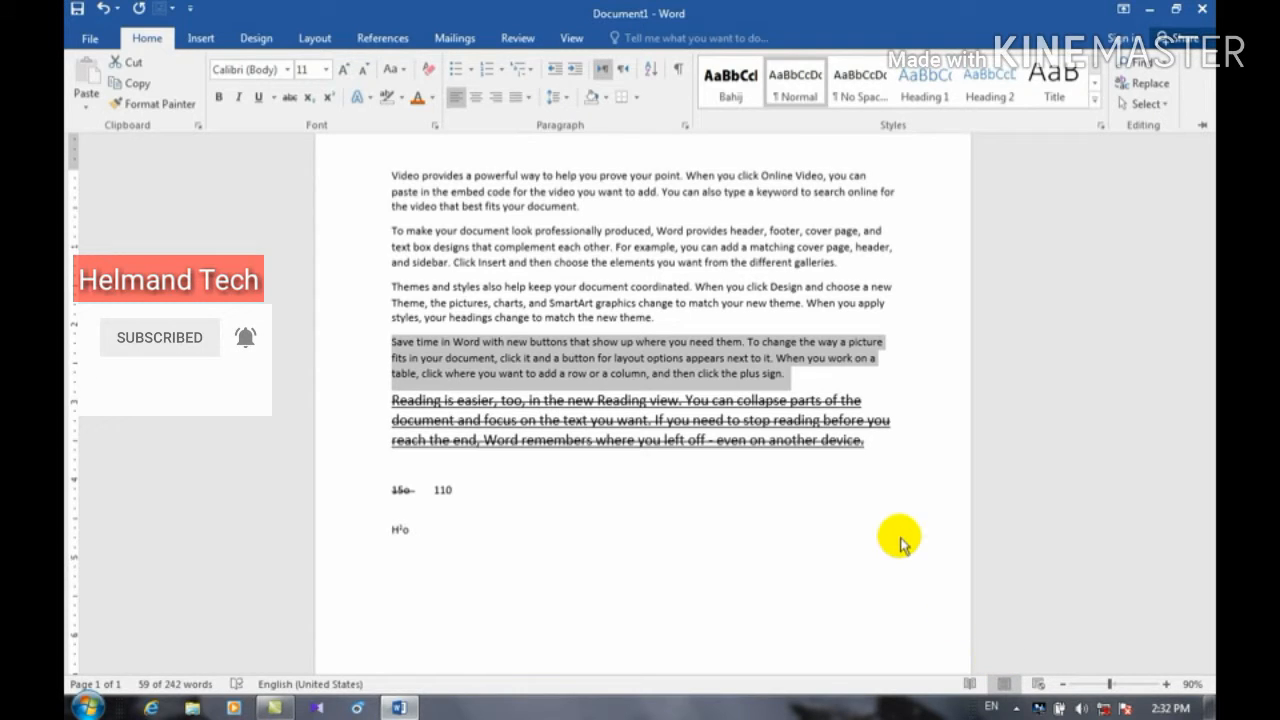
{"action": "left_click", "coordinate": [1022, 707]}
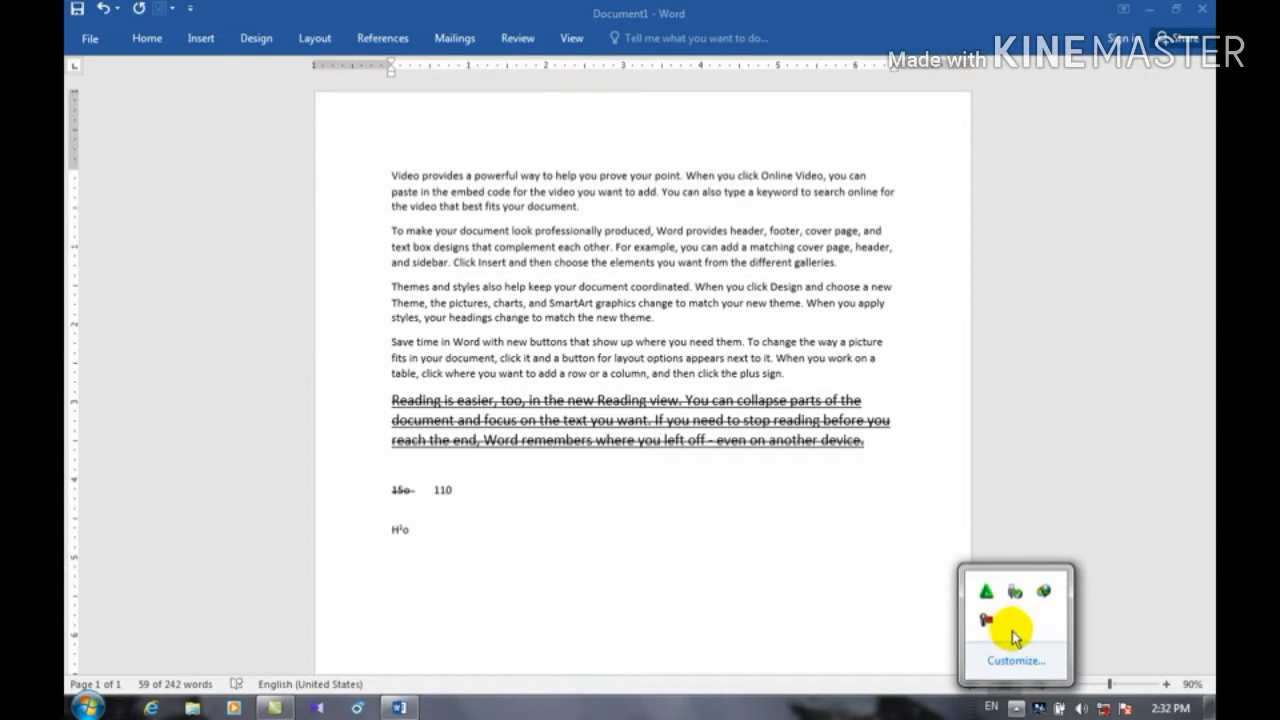
{"action": "left_click", "coordinate": [990, 622]}
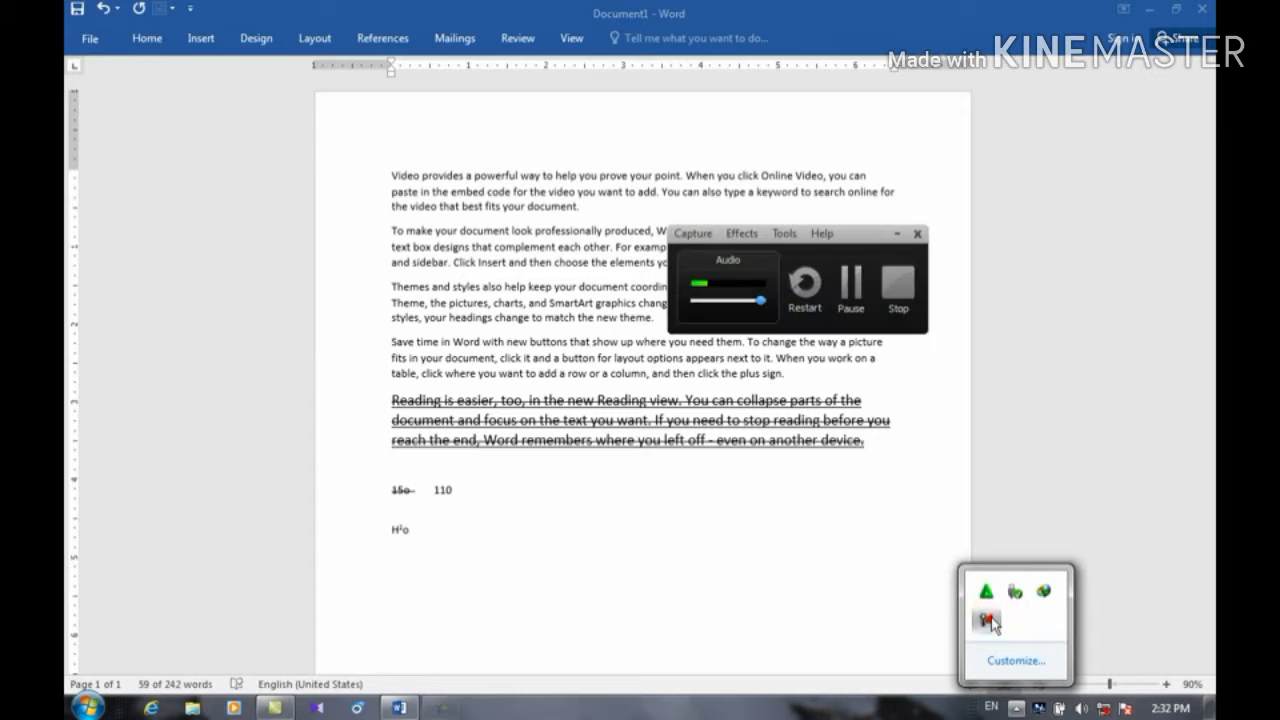